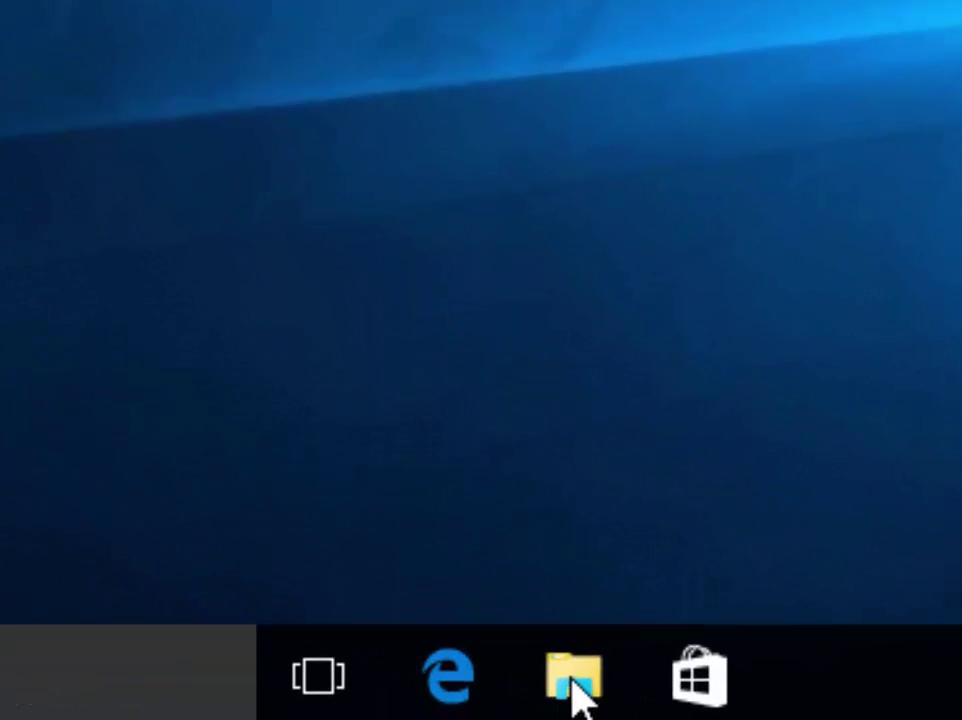
Step: Open File Explorer and view the folders and drives under This PC
{"action": "left_click", "coordinate": [574, 680]}
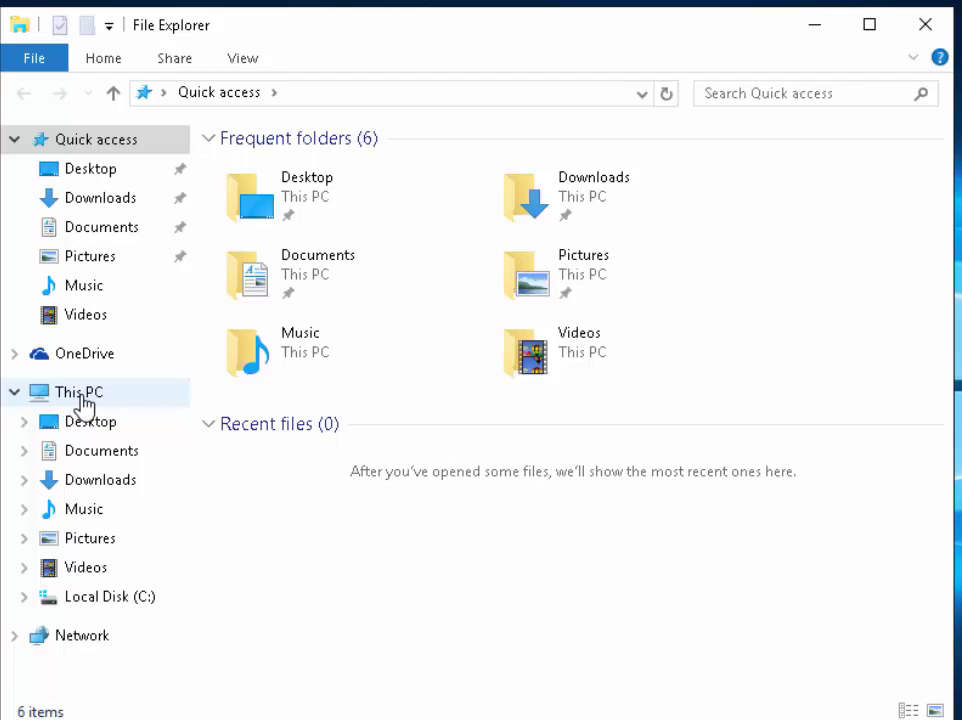
{"action": "left_click", "coordinate": [84, 406]}
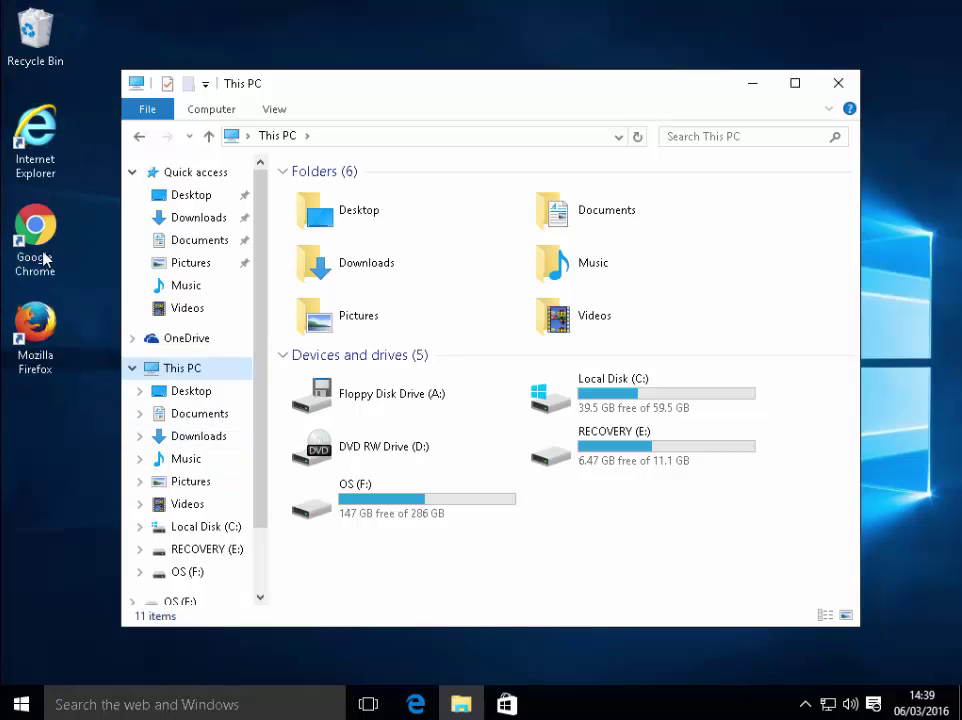
{"action": "double_click", "coordinate": [37, 148]}
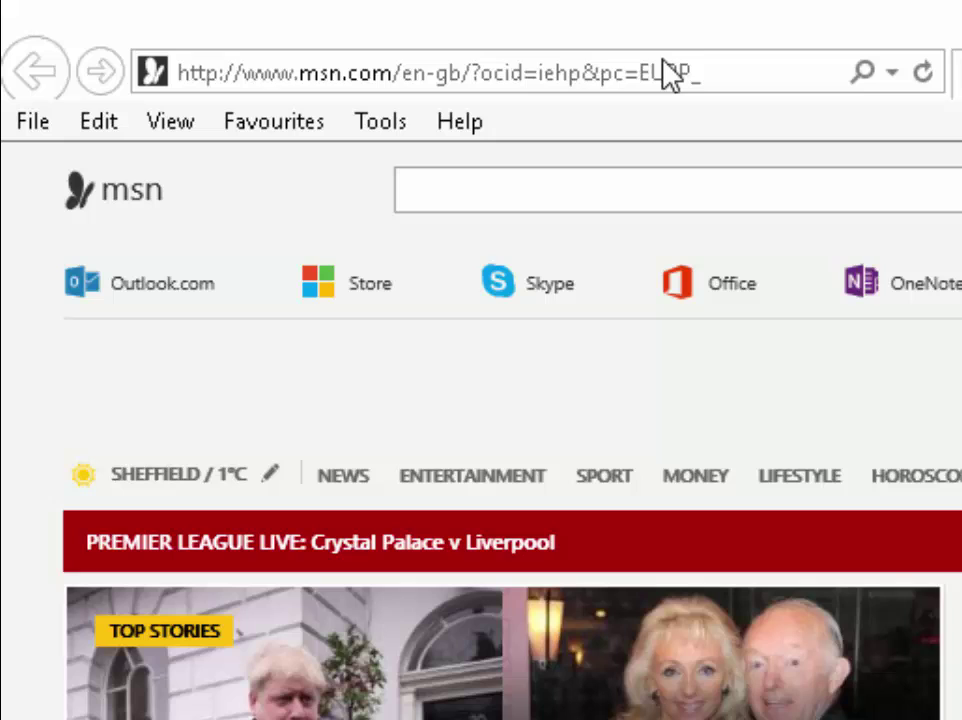
{"action": "left_click", "coordinate": [471, 51]}
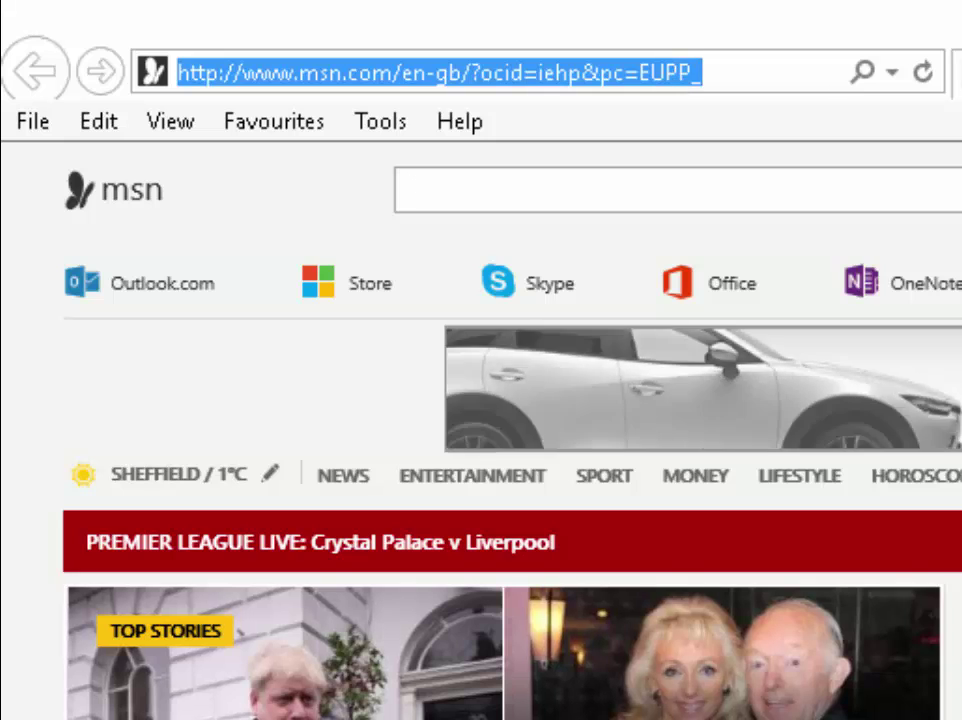
{"action": "type", "text": "www"}
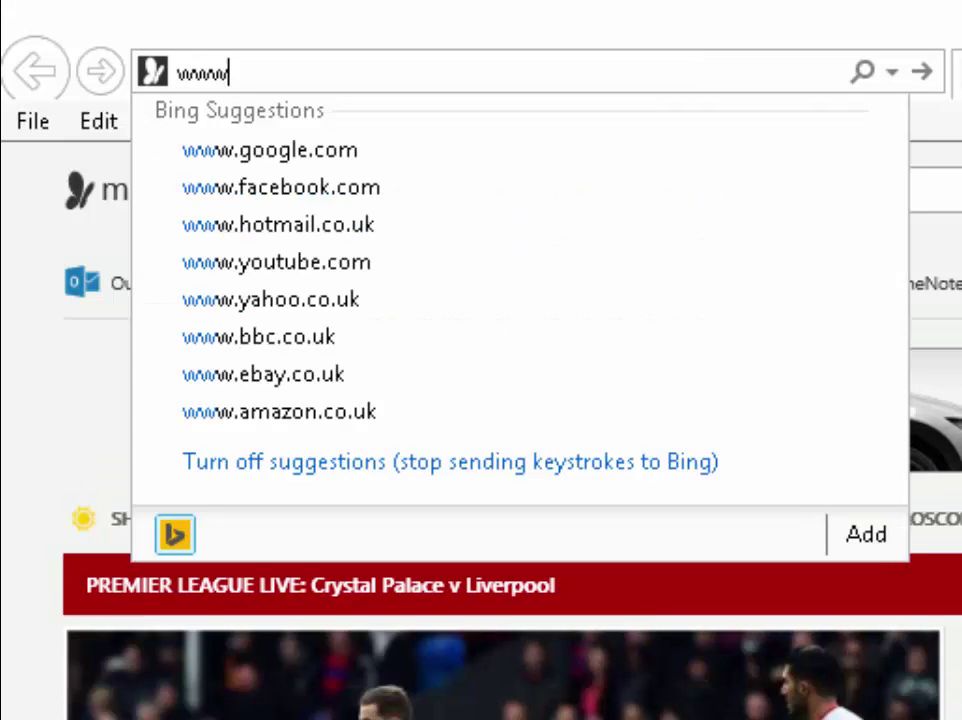
{"action": "type", "text": "."}
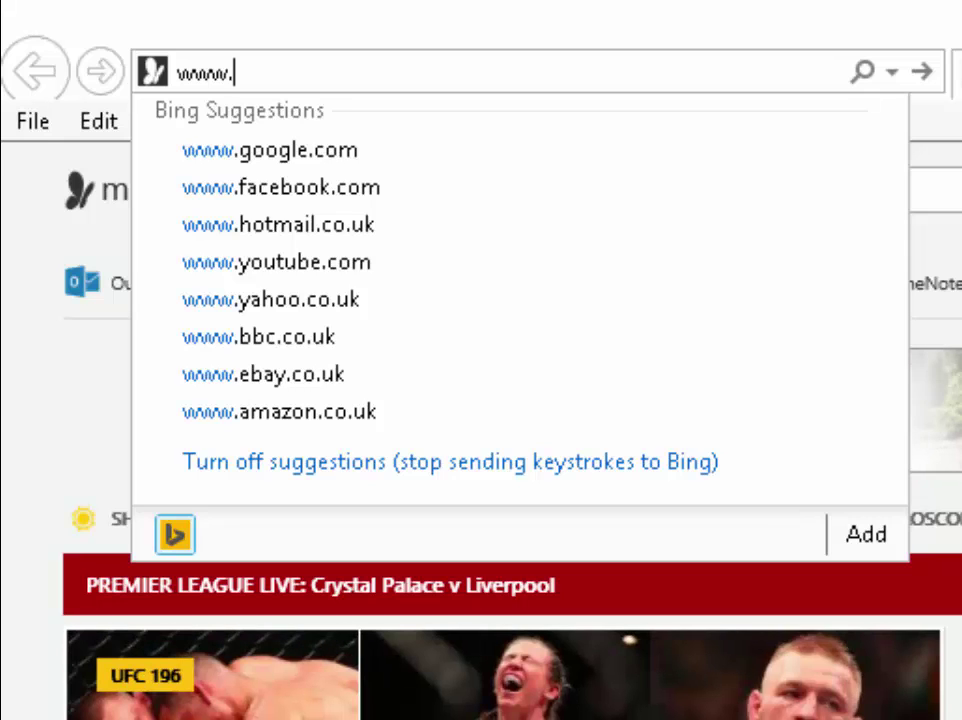
{"action": "type", "text": "ma"}
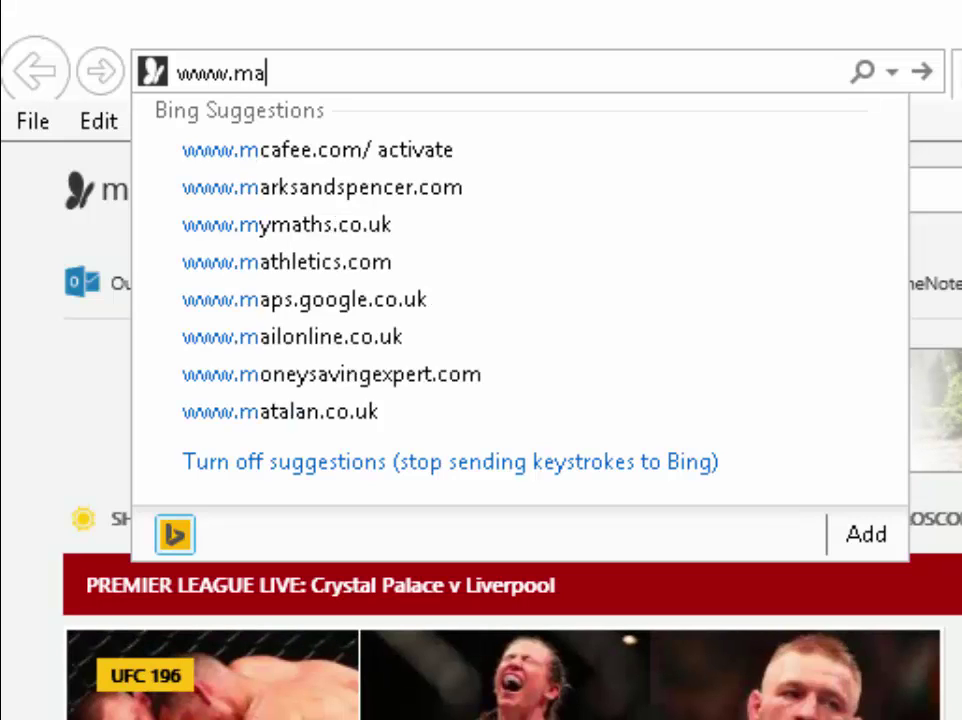
{"action": "type", "text": "cro"}
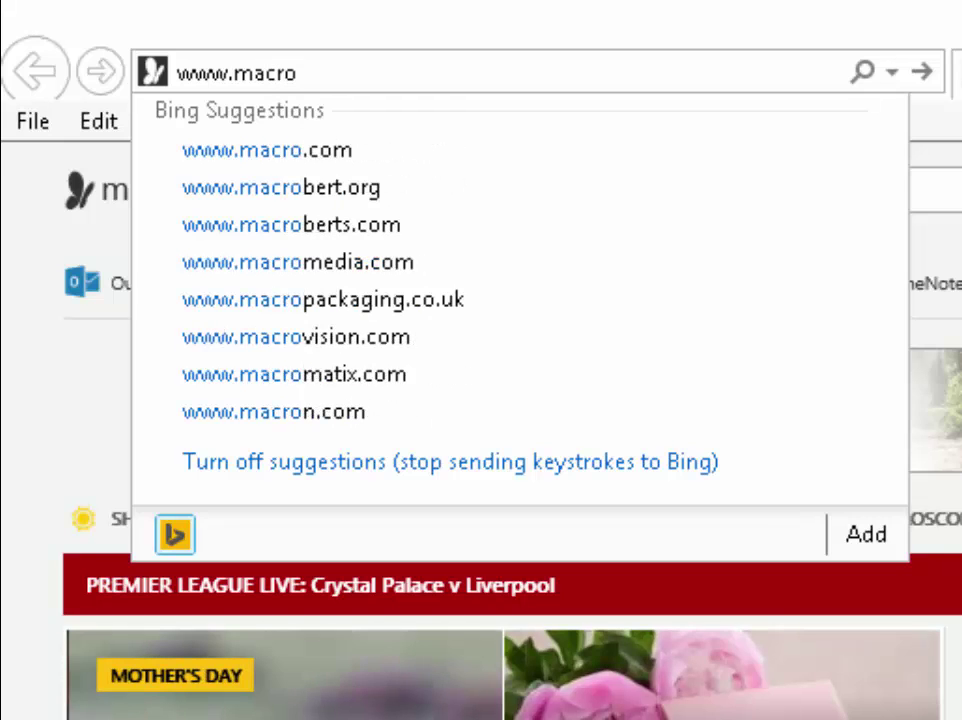
{"action": "type", "text": "rit.com"}
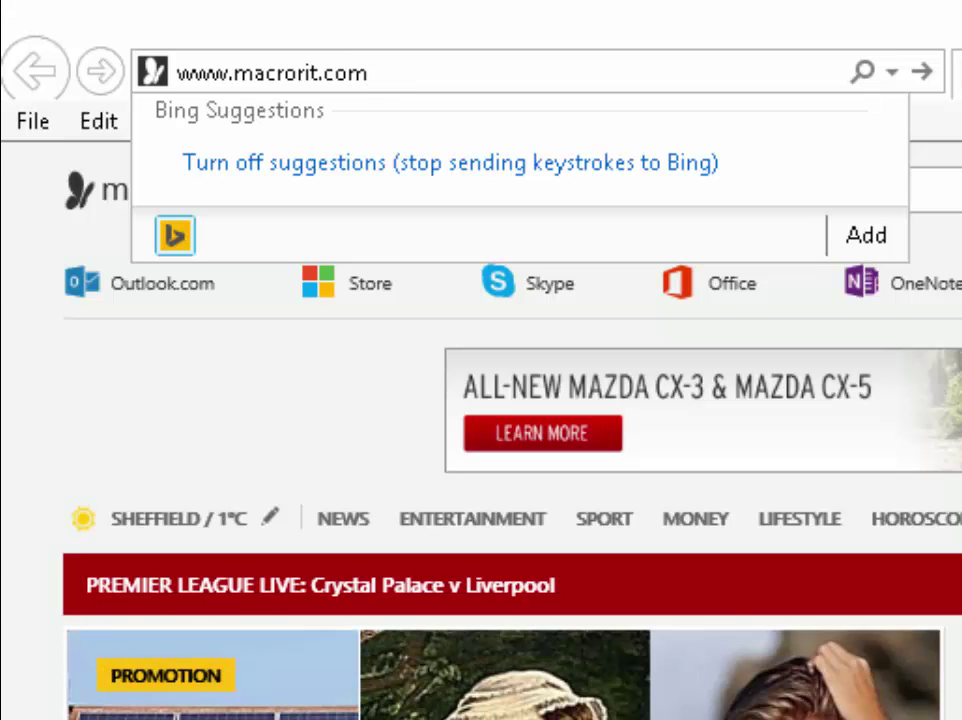
{"action": "left_click", "coordinate": [922, 71]}
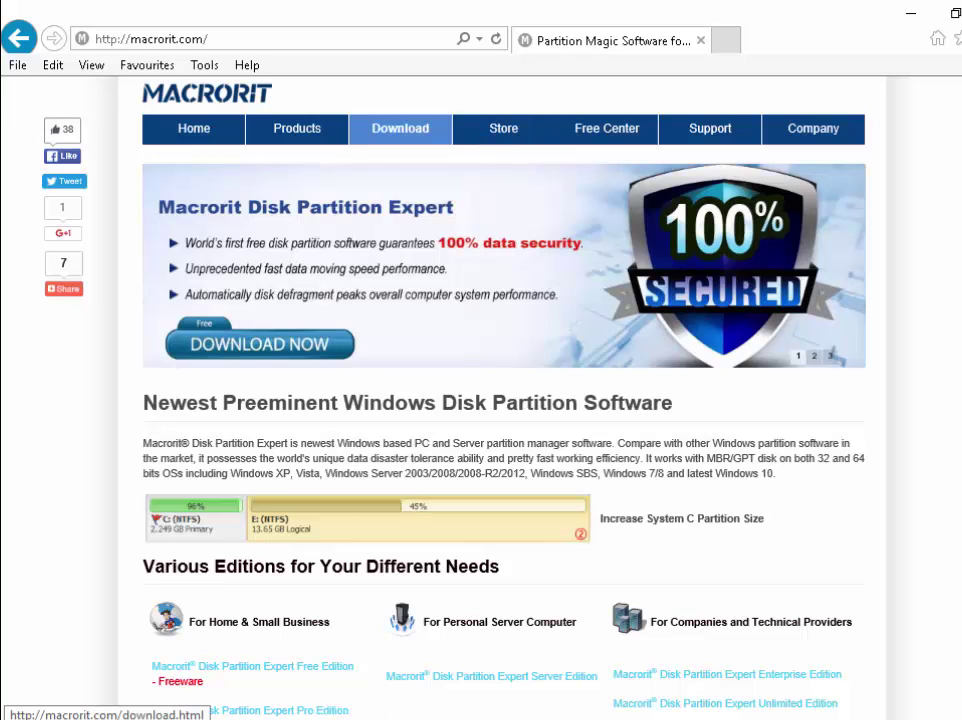
{"action": "left_click", "coordinate": [400, 128]}
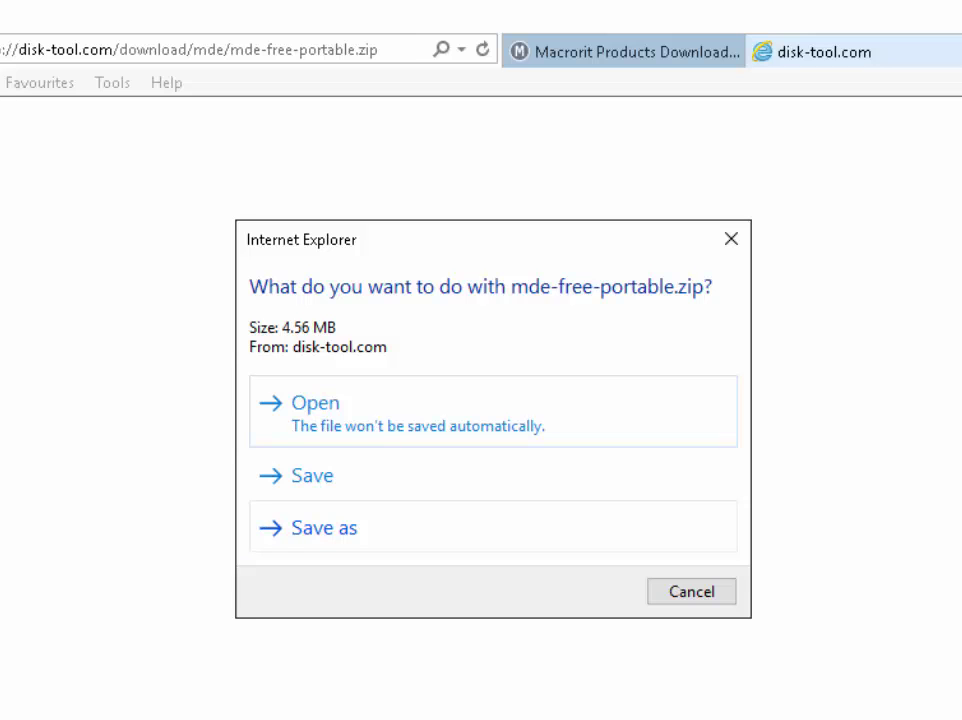
Step: Save mde-free-portable.zip to the Downloads folder from Internet Explorer and open the folder containing it
{"action": "left_click", "coordinate": [324, 527]}
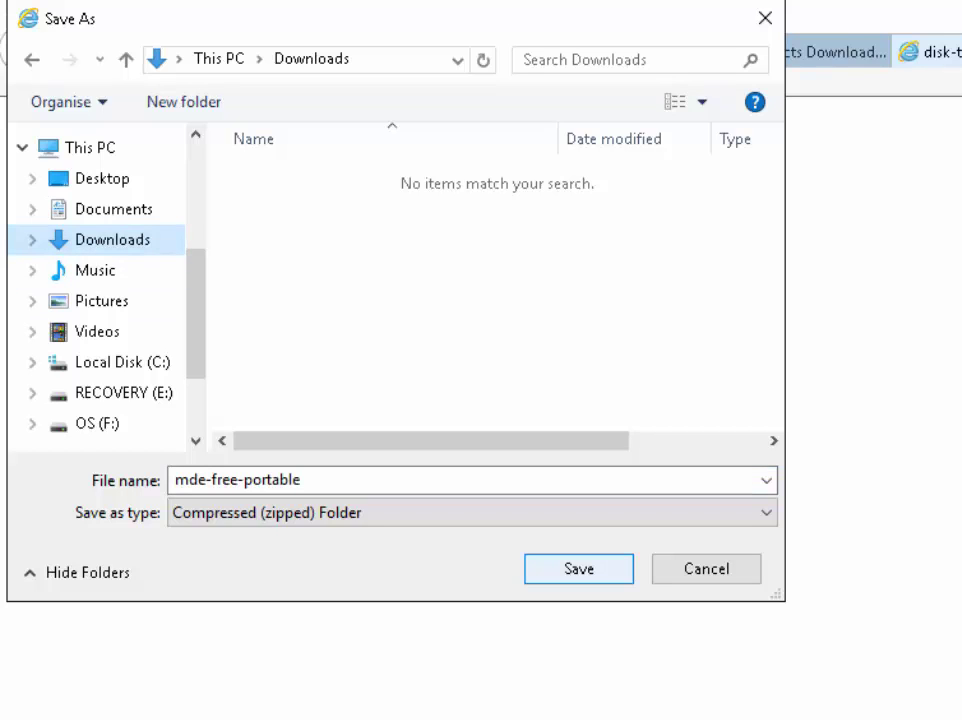
{"action": "key", "text": "Return"}
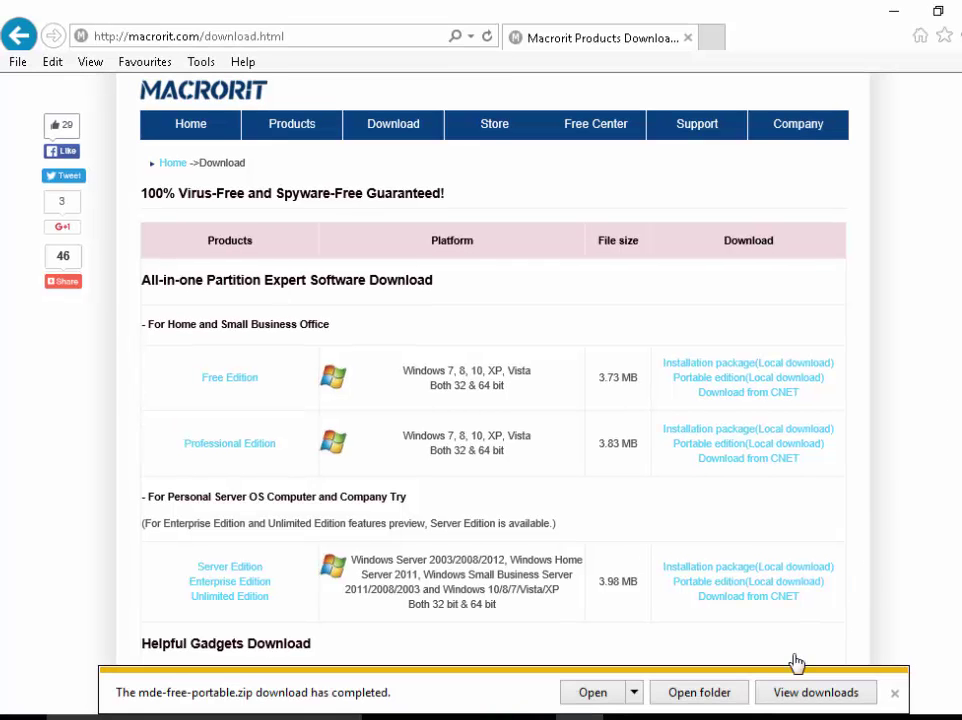
{"action": "left_click", "coordinate": [727, 696]}
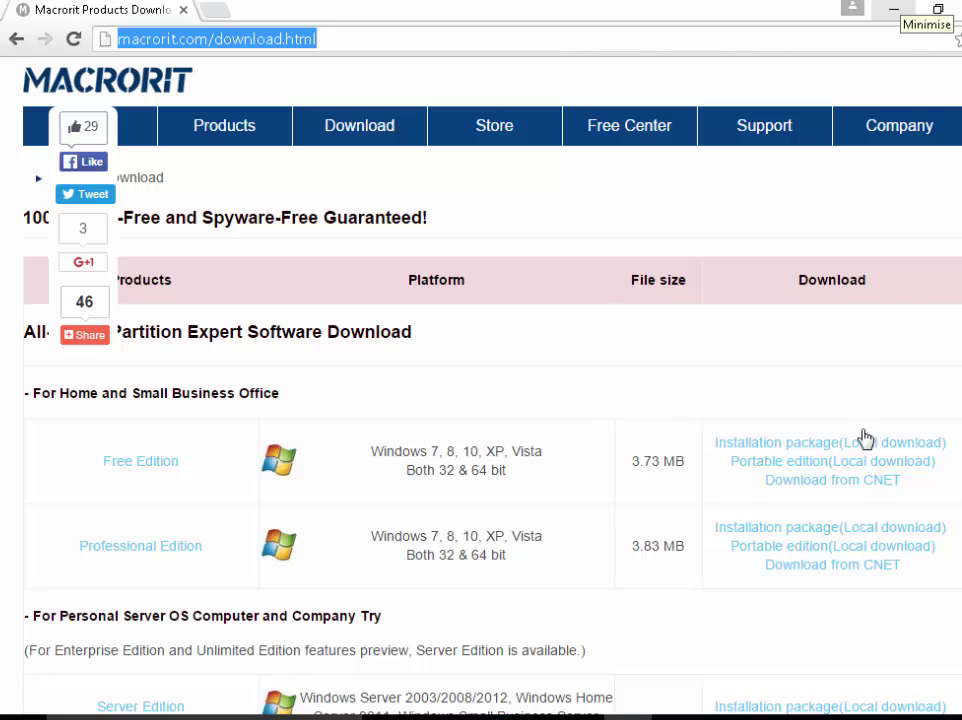
Step: Download the Free Edition's portable package in Chrome and show mde-free-portable.zip in its folder
{"action": "left_click", "coordinate": [815, 471]}
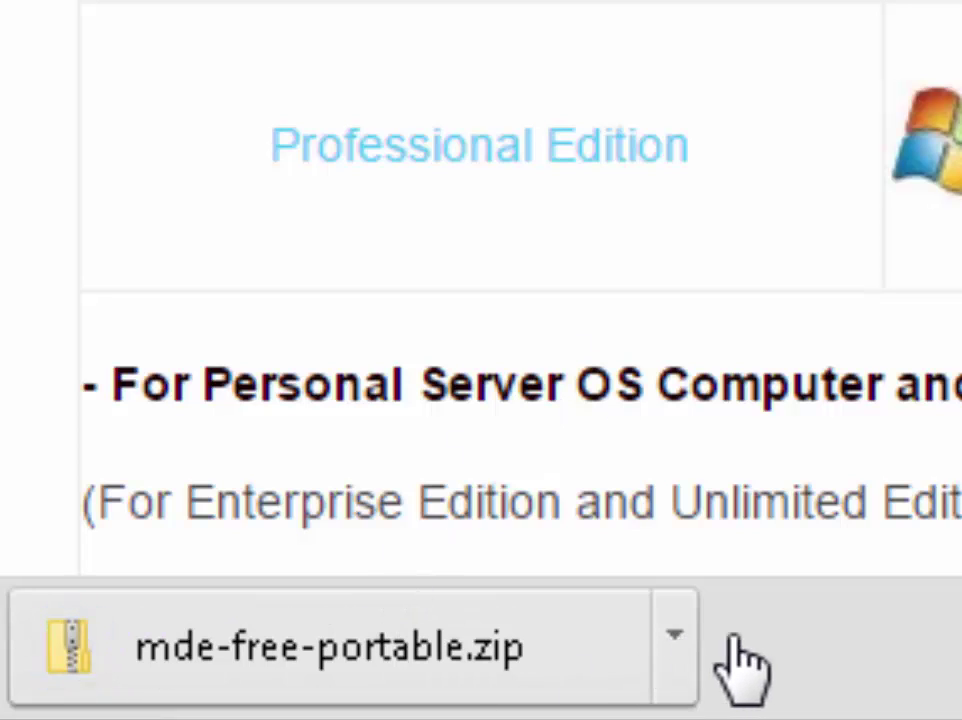
{"action": "left_click", "coordinate": [675, 650]}
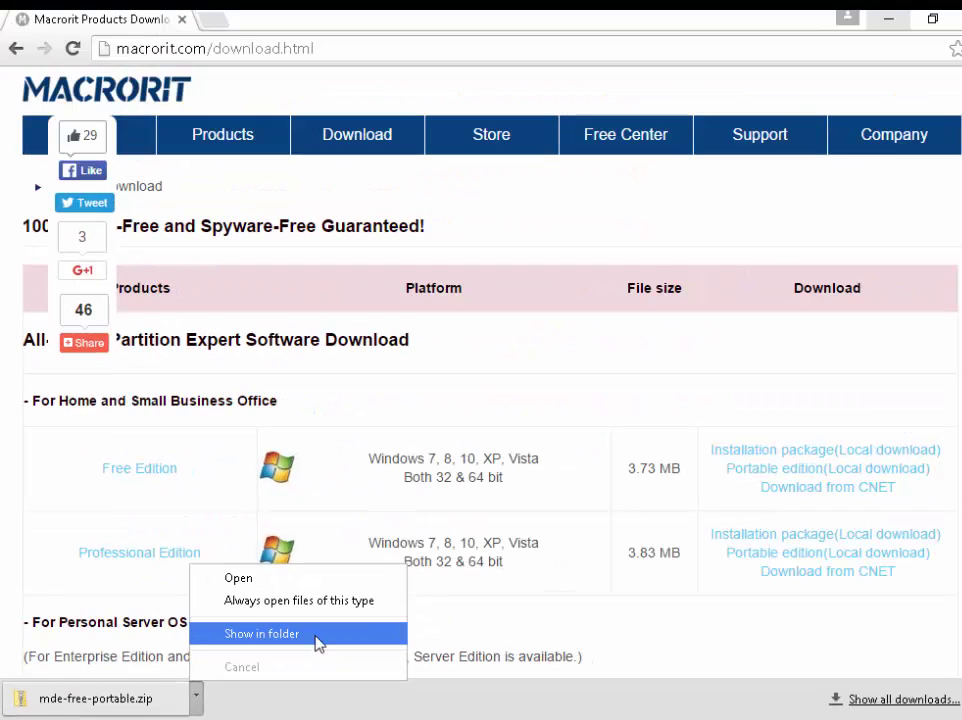
{"action": "left_click", "coordinate": [318, 643]}
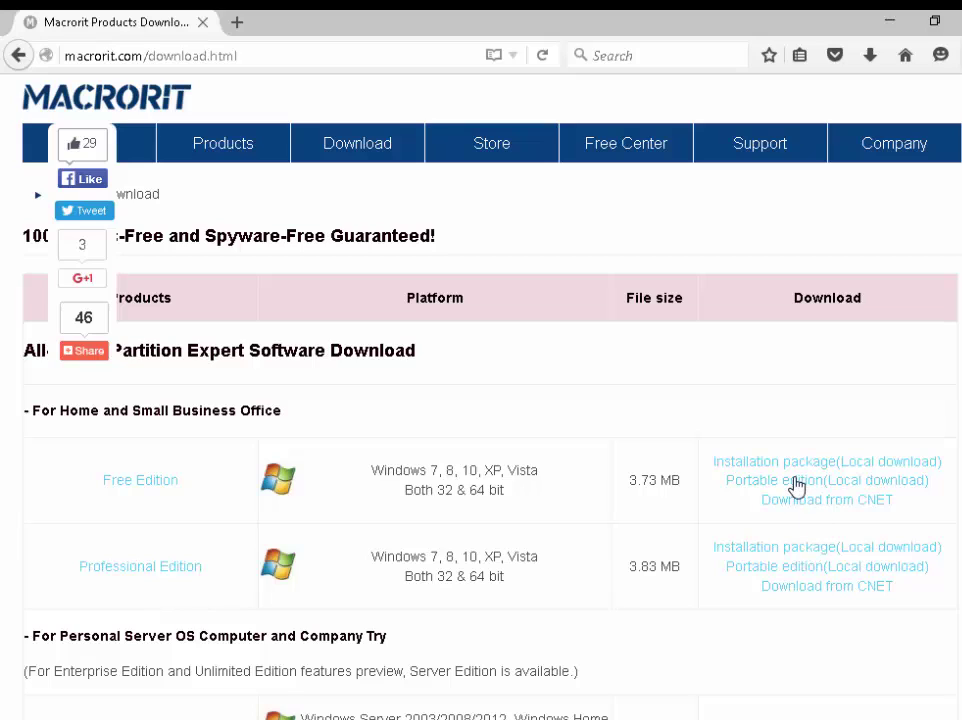
Step: Download the Free Edition's portable package in Firefox using the Save File option and open its containing folder
{"action": "left_click", "coordinate": [827, 480]}
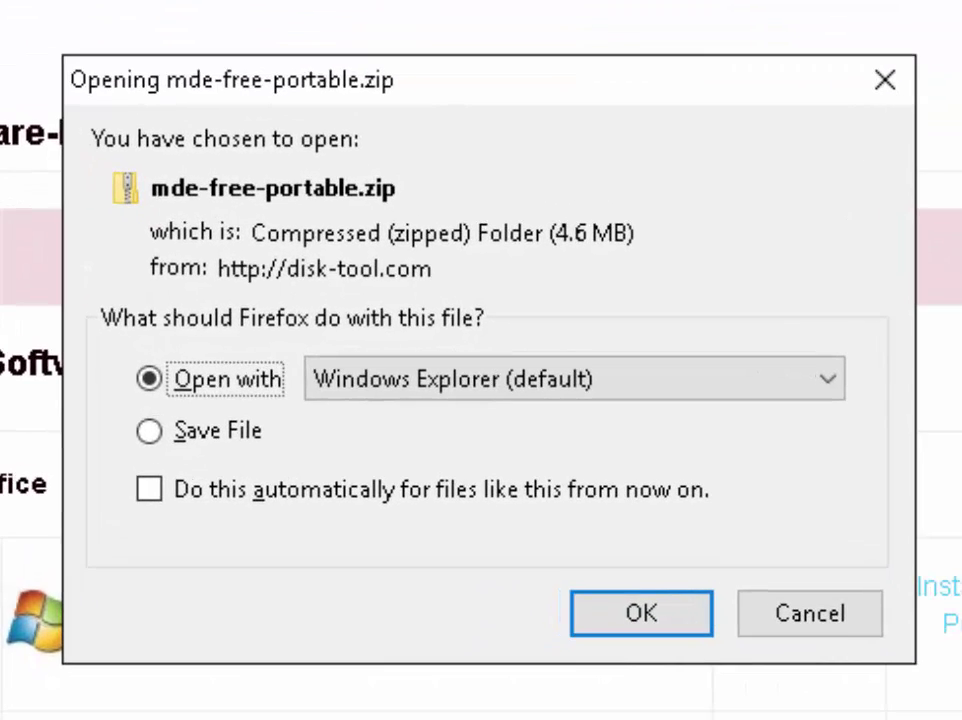
{"action": "left_click", "coordinate": [153, 448]}
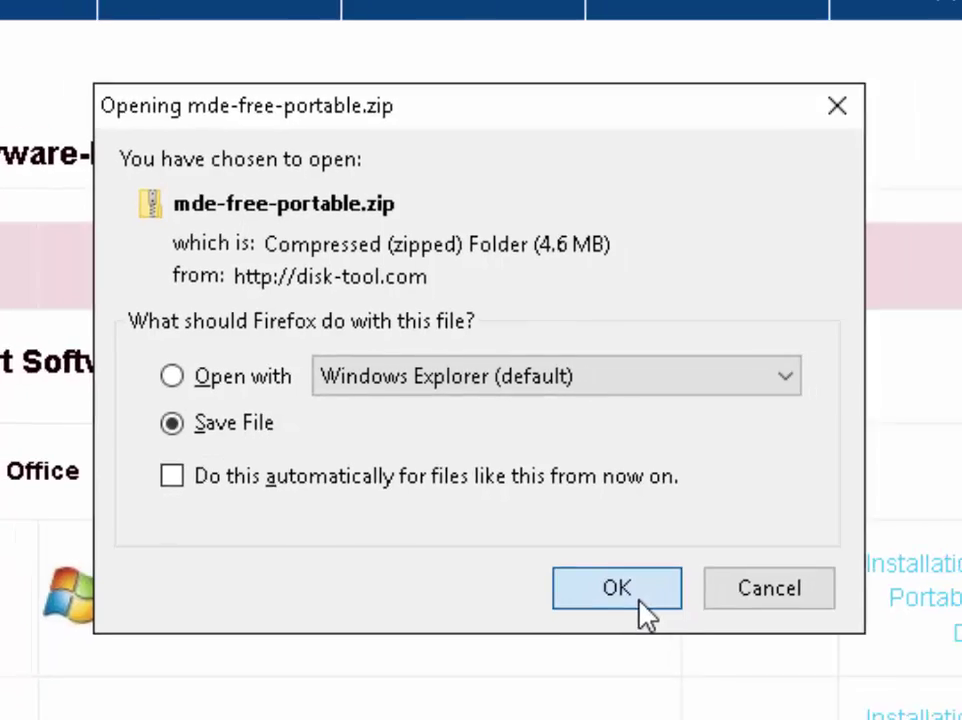
{"action": "left_click", "coordinate": [688, 632]}
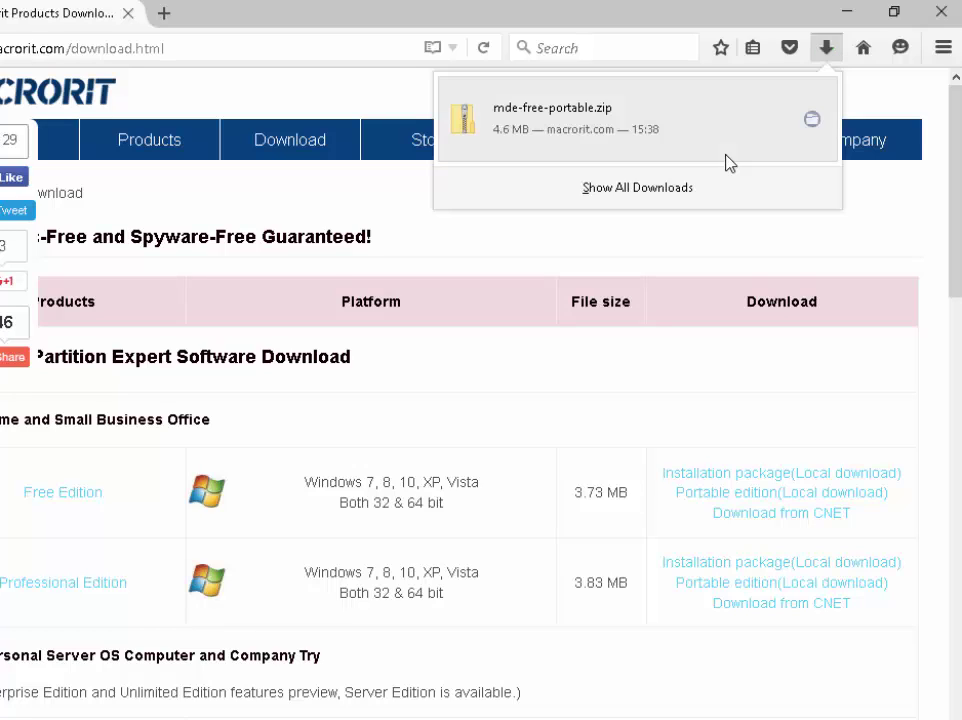
{"action": "left_click", "coordinate": [813, 124]}
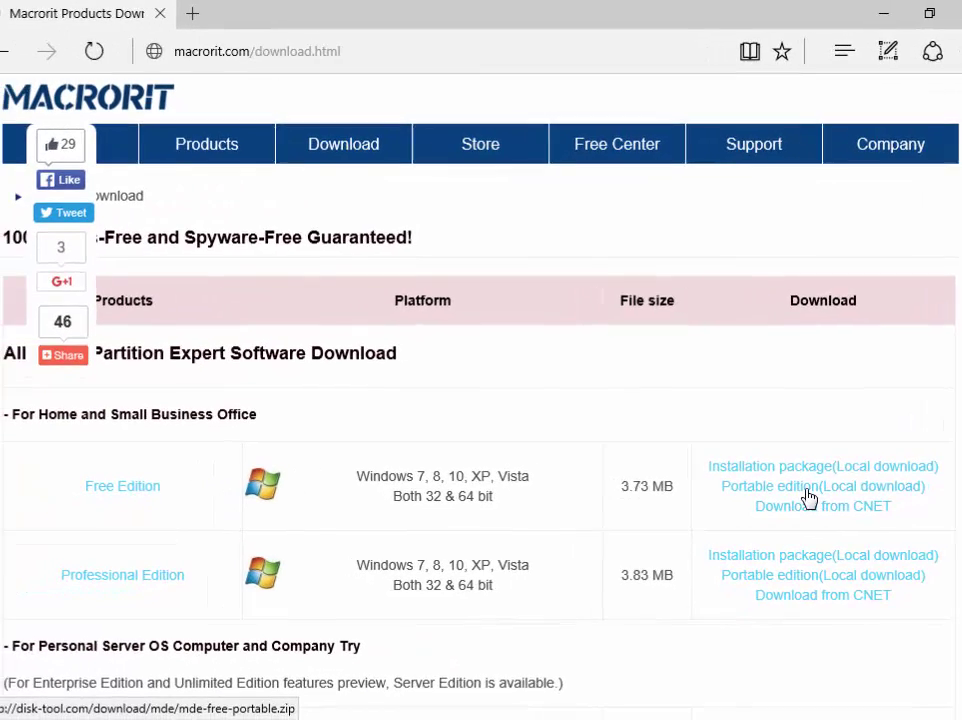
Step: Download the Free Edition's portable package in Edge and open the folder containing the file
{"action": "left_click", "coordinate": [808, 497]}
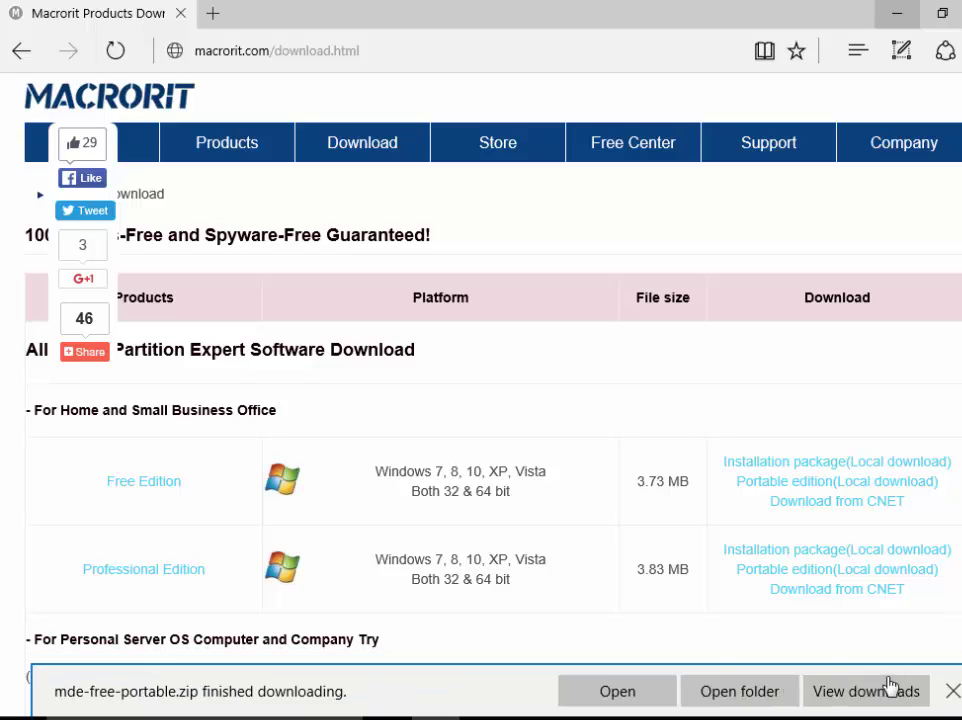
{"action": "left_click", "coordinate": [740, 691]}
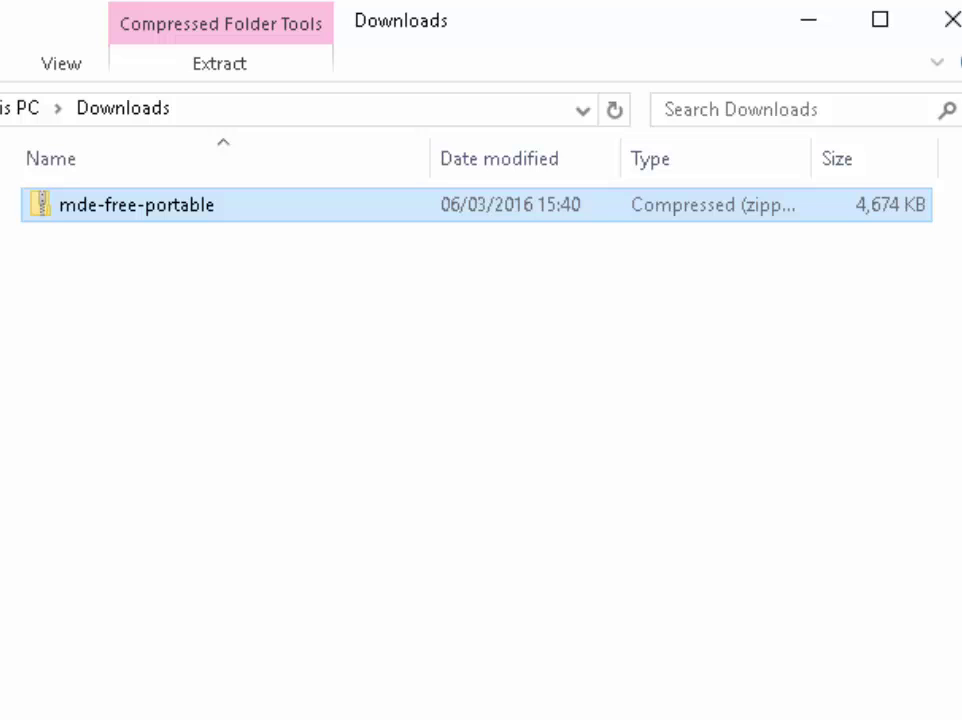
Step: Extract all files from the mde-free-portable archive into the suggested mde-free-portable folder in Downloads
{"action": "right_click", "coordinate": [160, 210]}
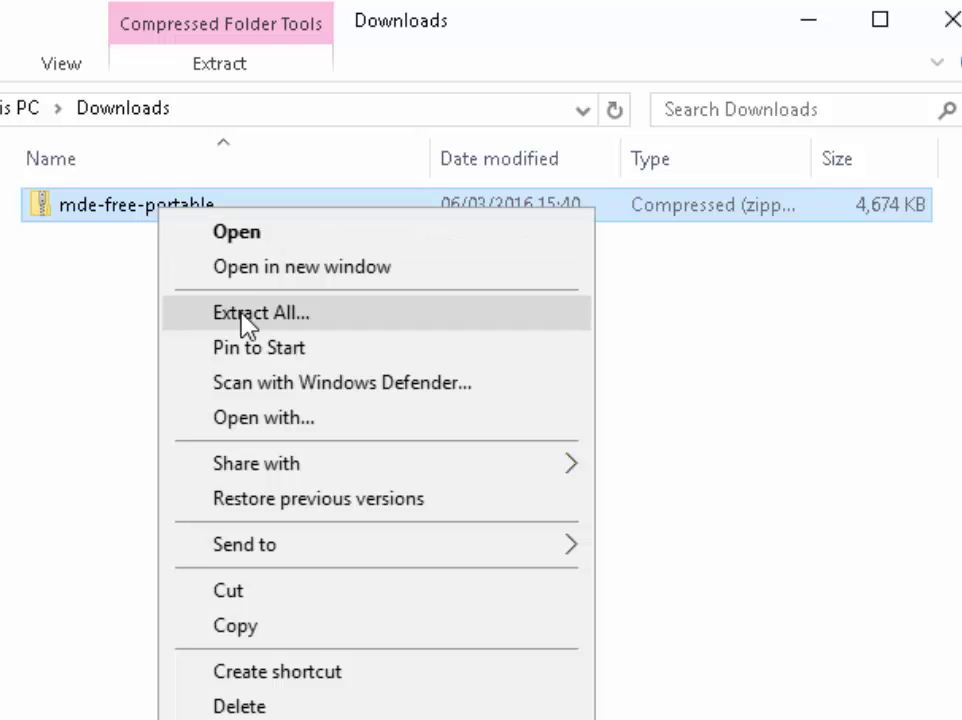
{"action": "left_click", "coordinate": [341, 314]}
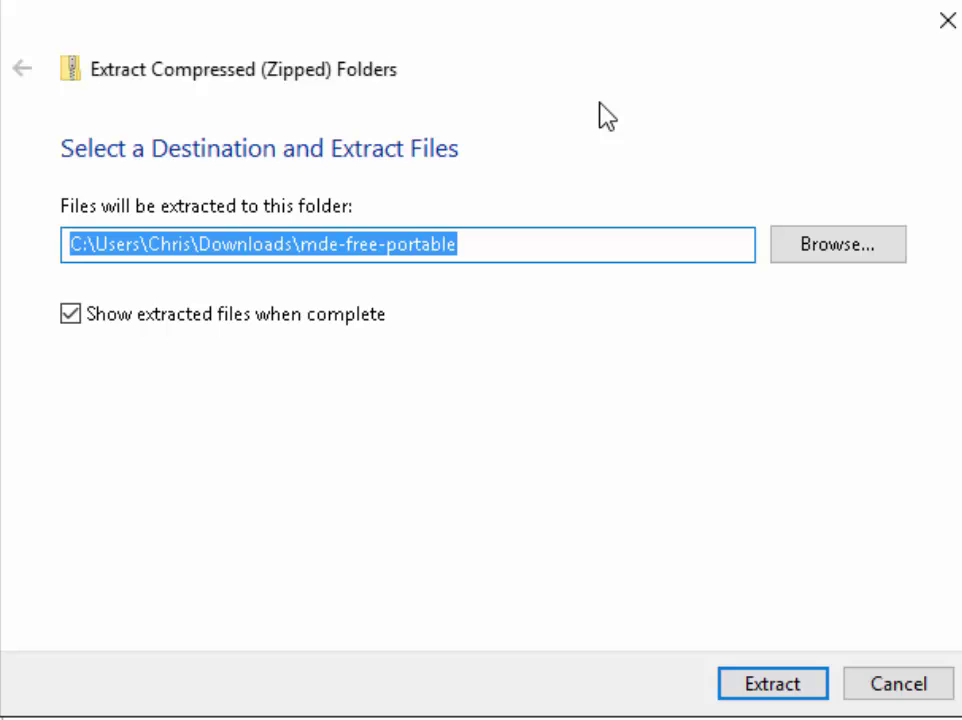
{"action": "left_click", "coordinate": [772, 688]}
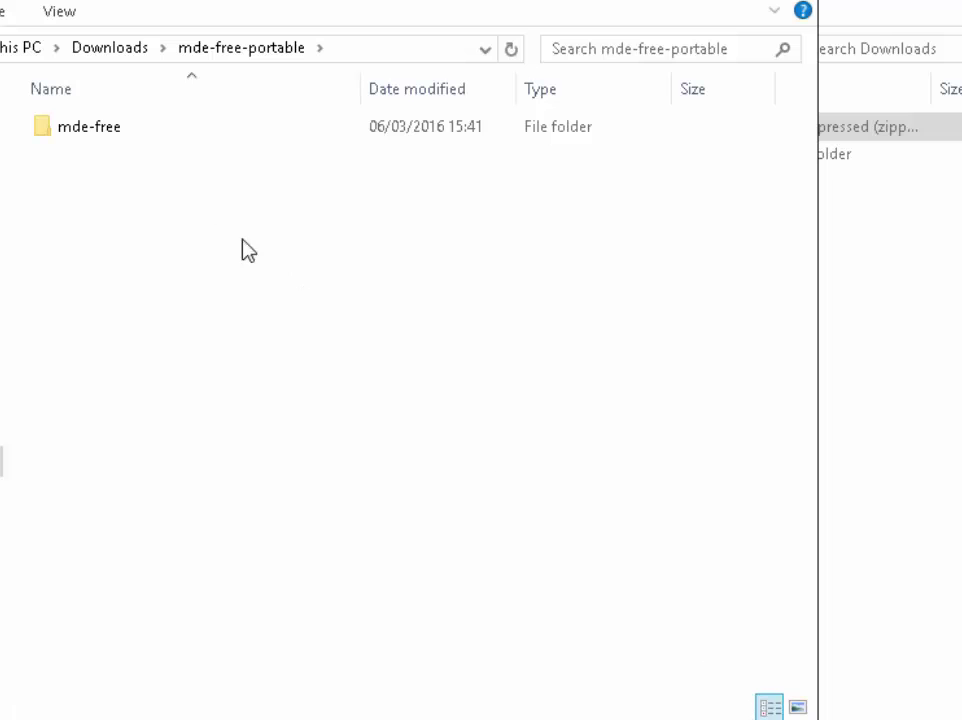
Step: Run the dm application from the extracted mde-free folder and allow it to make changes to the PC
{"action": "double_click", "coordinate": [86, 141]}
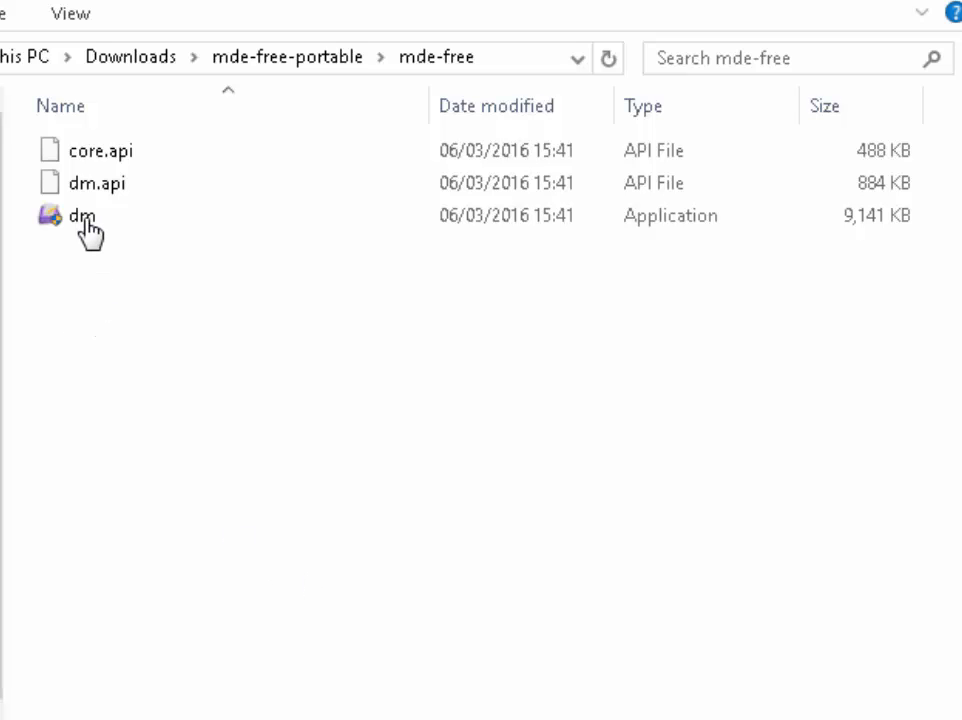
{"action": "left_click", "coordinate": [84, 218]}
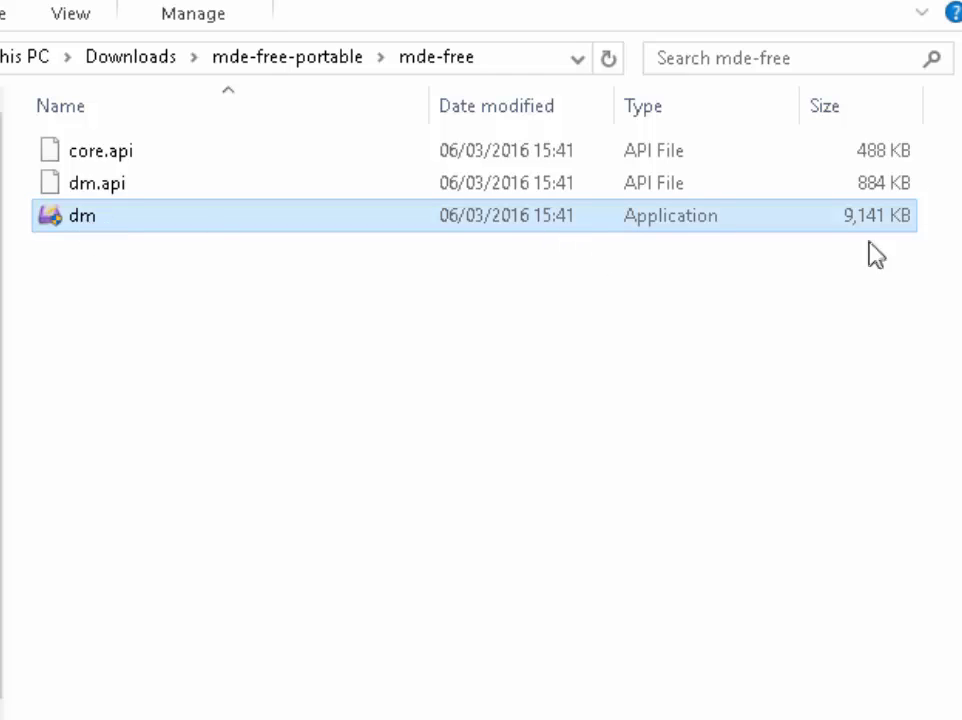
{"action": "key", "text": "Return"}
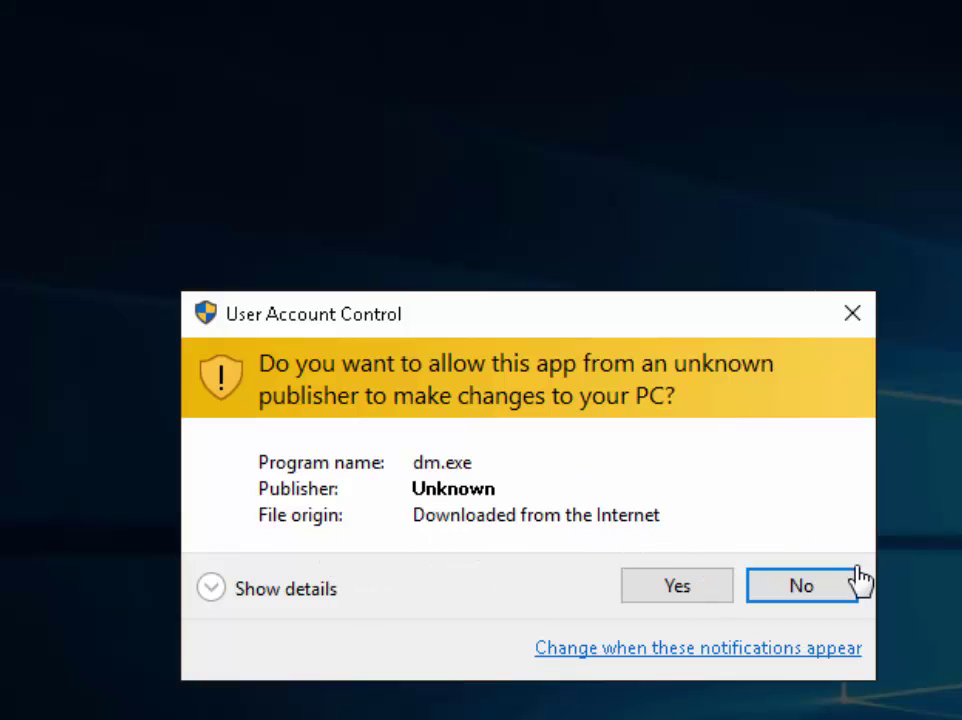
{"action": "left_click", "coordinate": [697, 586]}
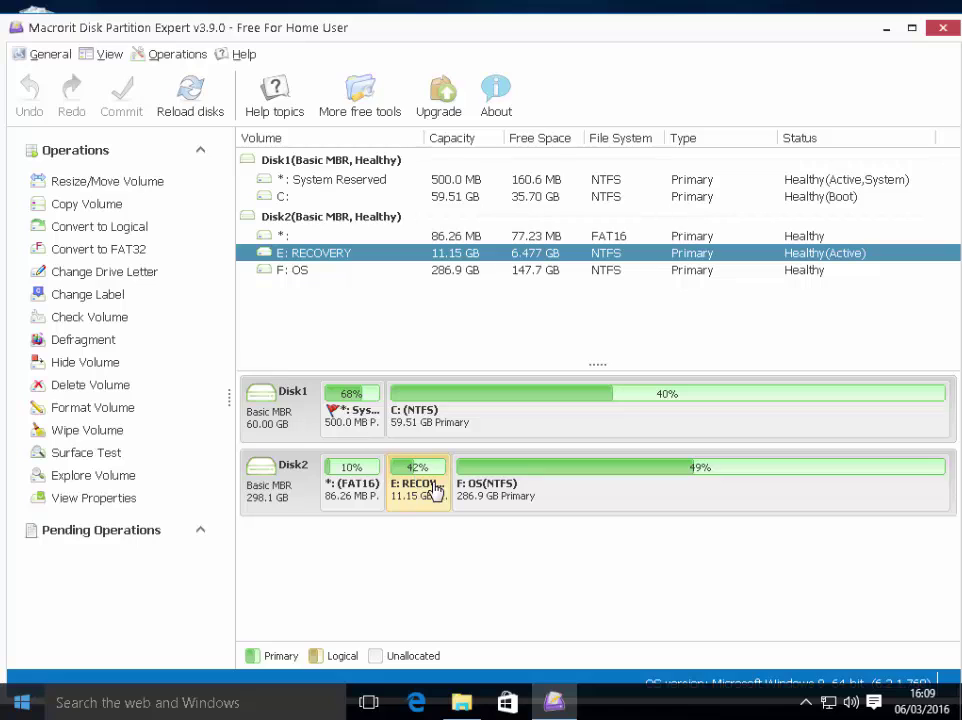
Step: Examine the operations available for the E: RECOVERY and F: OS volumes on Disk2, ending with E: RECOVERY selected
{"action": "right_click", "coordinate": [350, 250]}
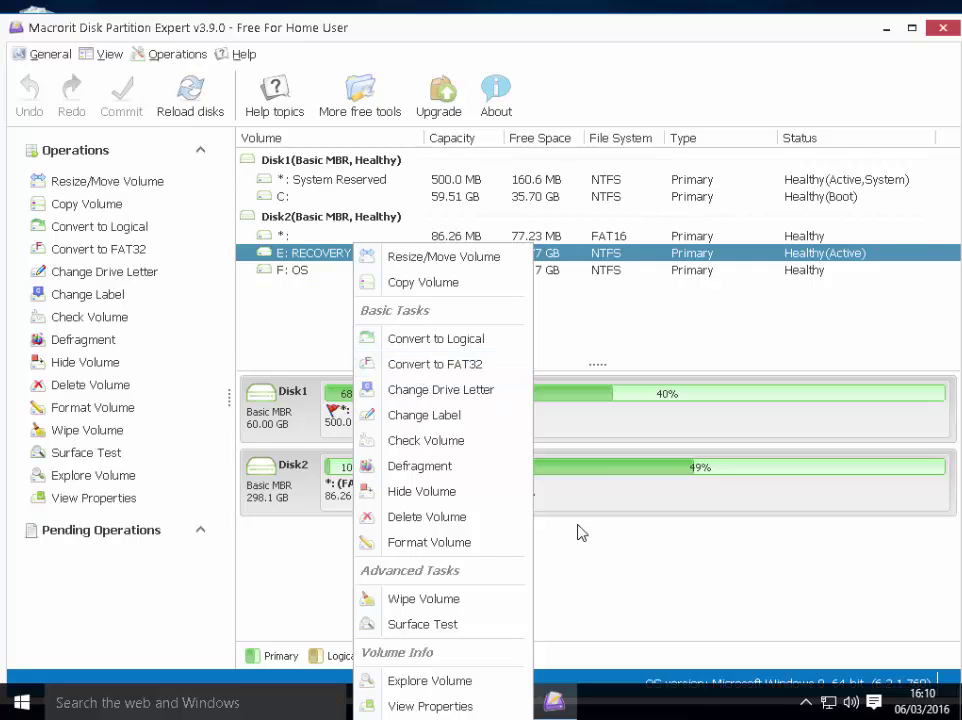
{"action": "left_click", "coordinate": [583, 570]}
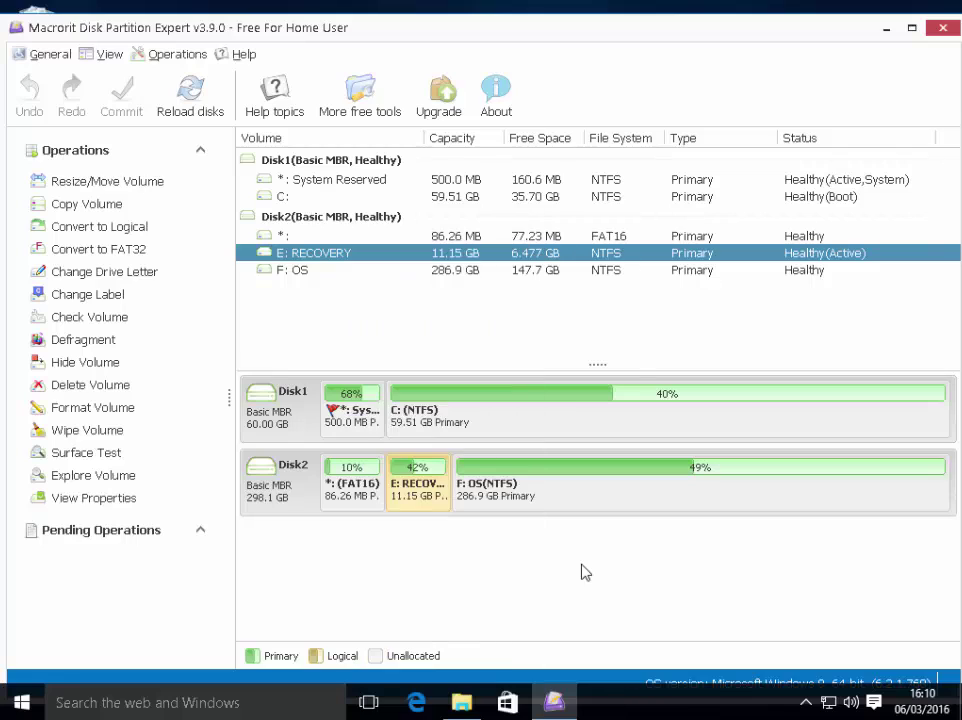
{"action": "left_click", "coordinate": [582, 492]}
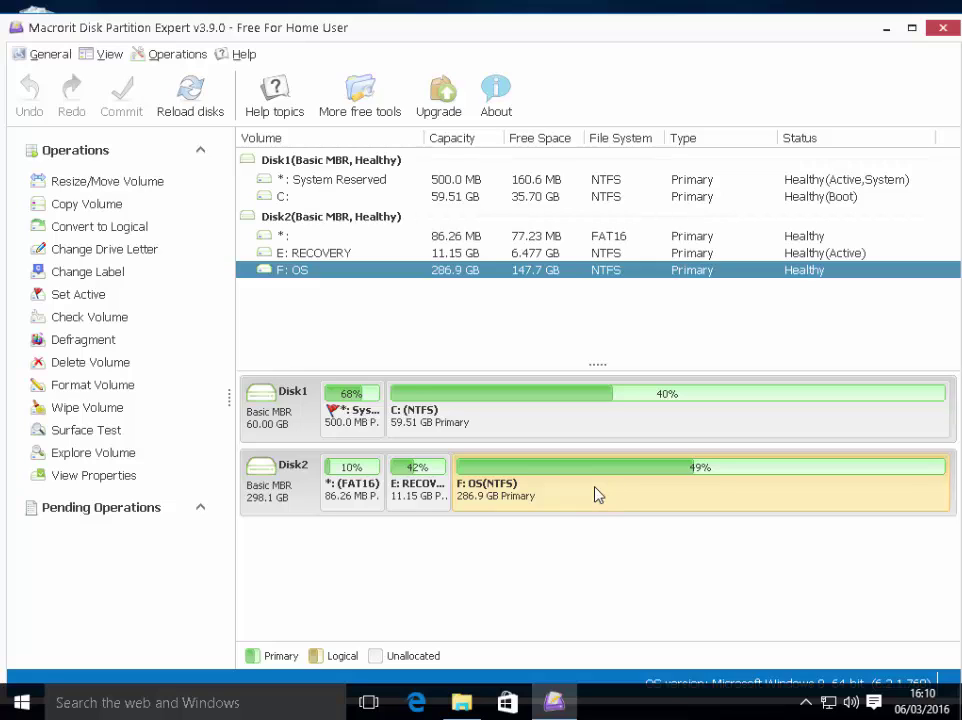
{"action": "right_click", "coordinate": [595, 494]}
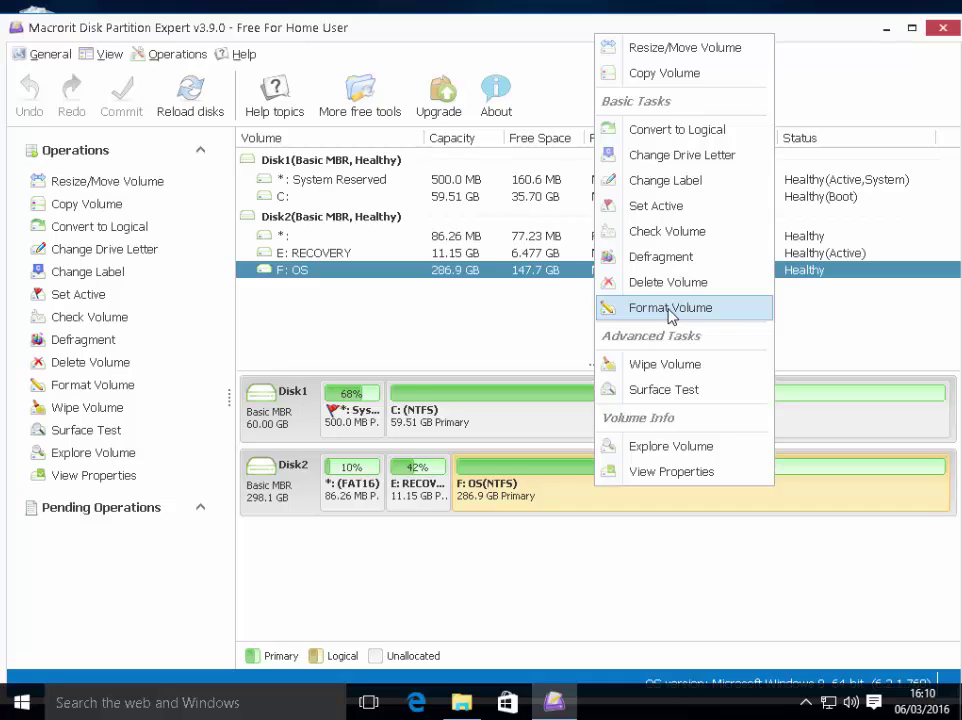
{"action": "left_click", "coordinate": [428, 496]}
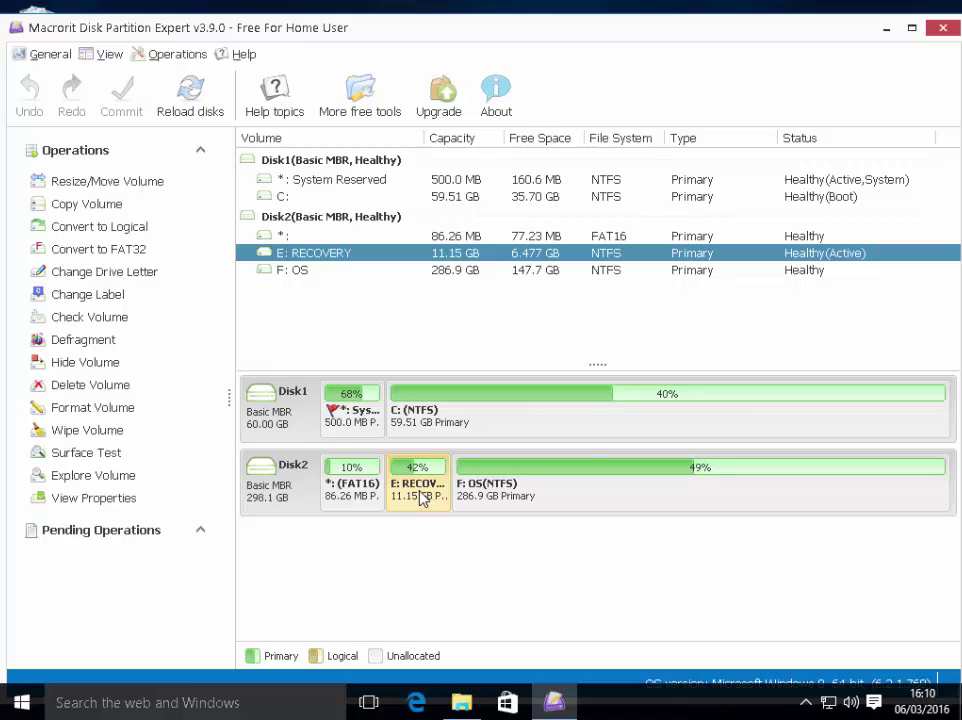
Step: Queue a conversion of the E: RECOVERY volume on Disk2 from NTFS to FAT32, choosing to ignore the unsupported files
{"action": "right_click", "coordinate": [420, 497]}
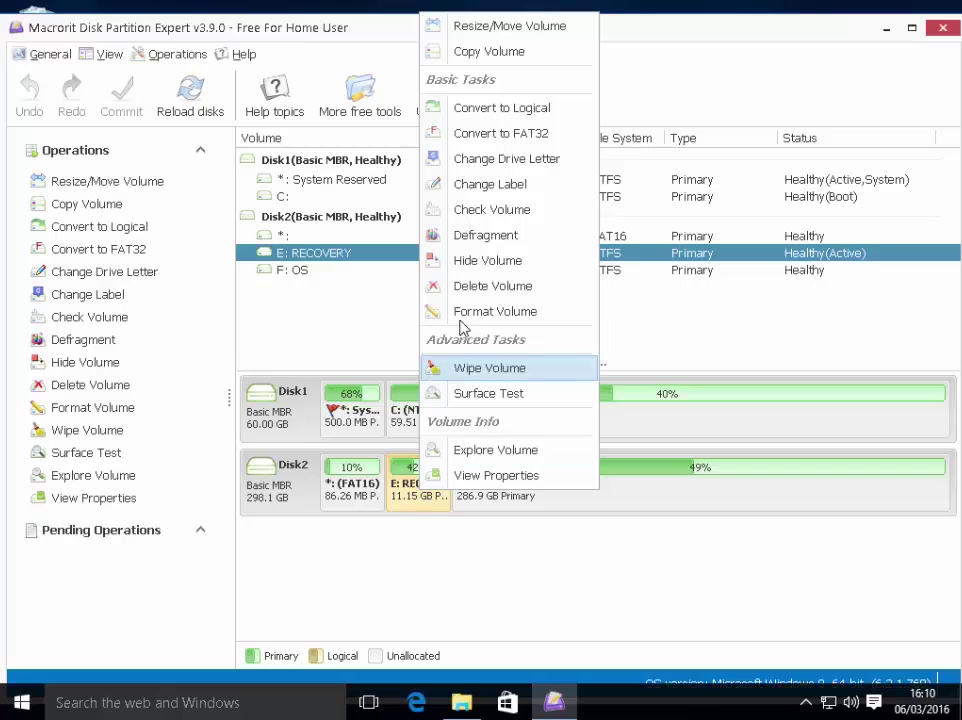
{"action": "left_click", "coordinate": [557, 138]}
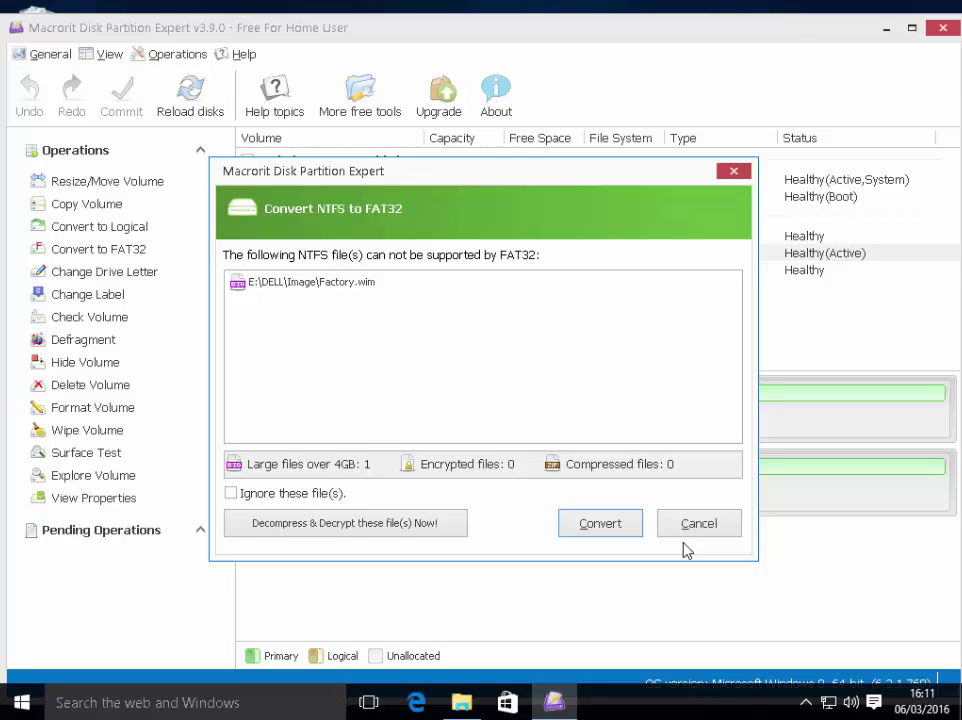
{"action": "left_click", "coordinate": [234, 495]}
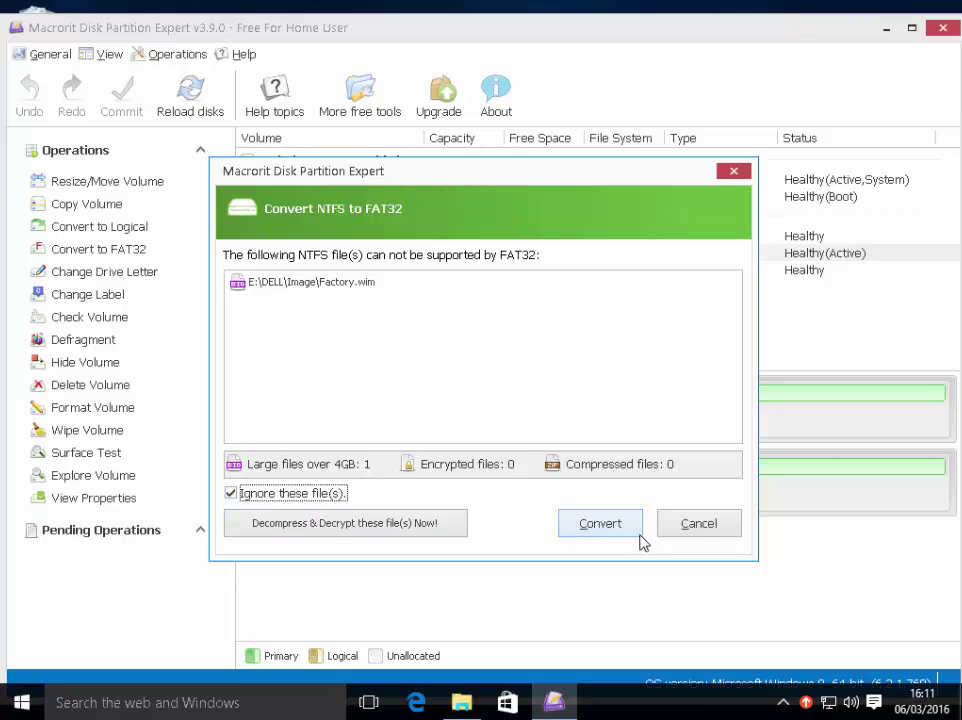
{"action": "left_click", "coordinate": [600, 528]}
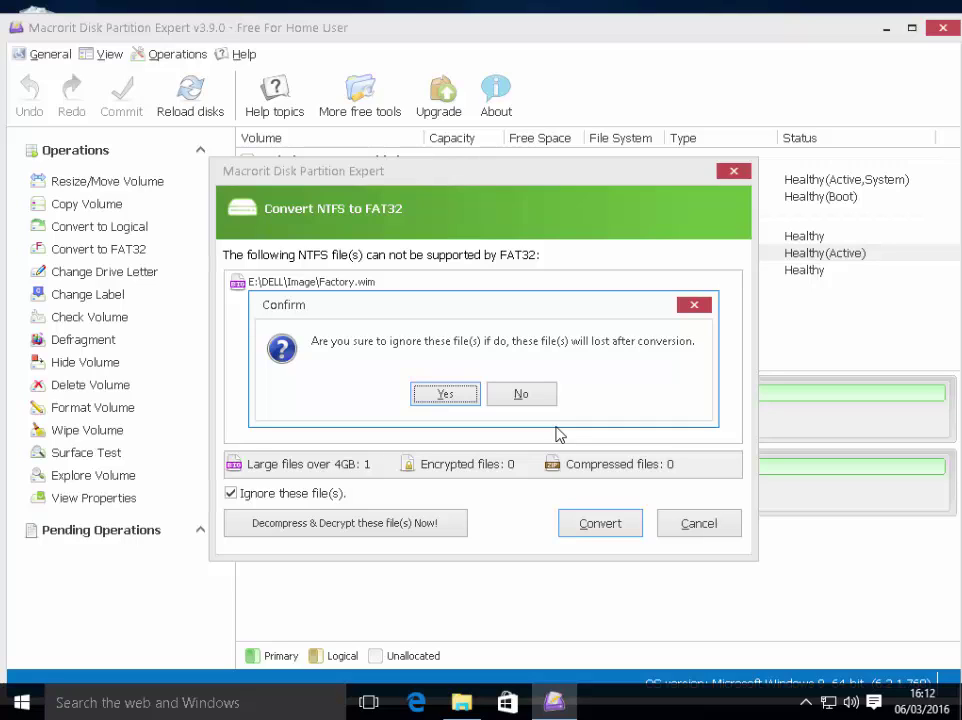
{"action": "left_click", "coordinate": [446, 394]}
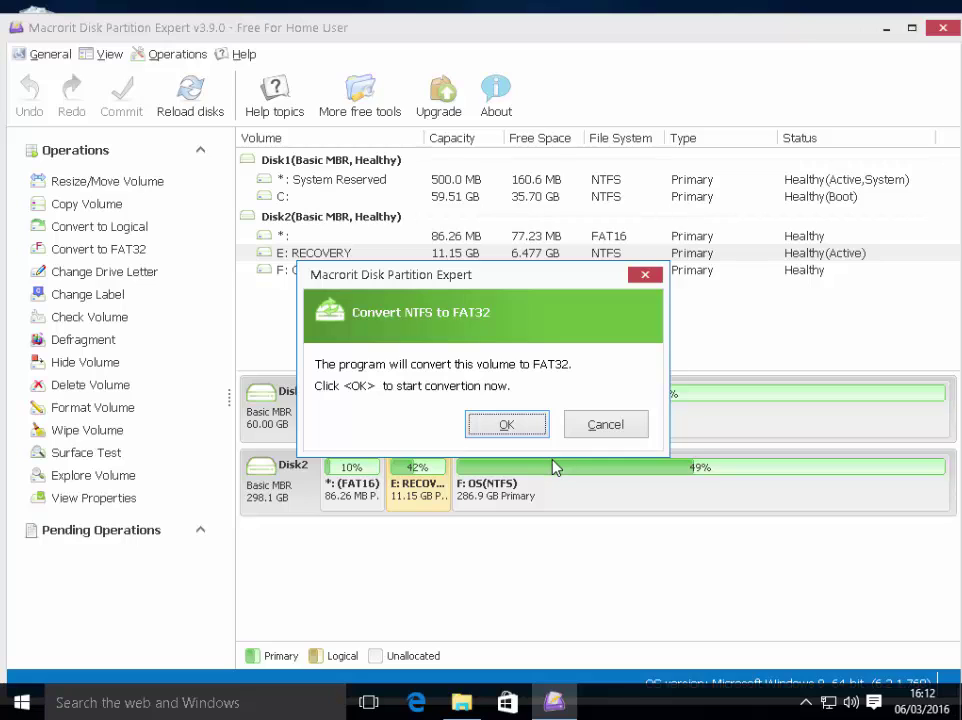
{"action": "left_click", "coordinate": [507, 425]}
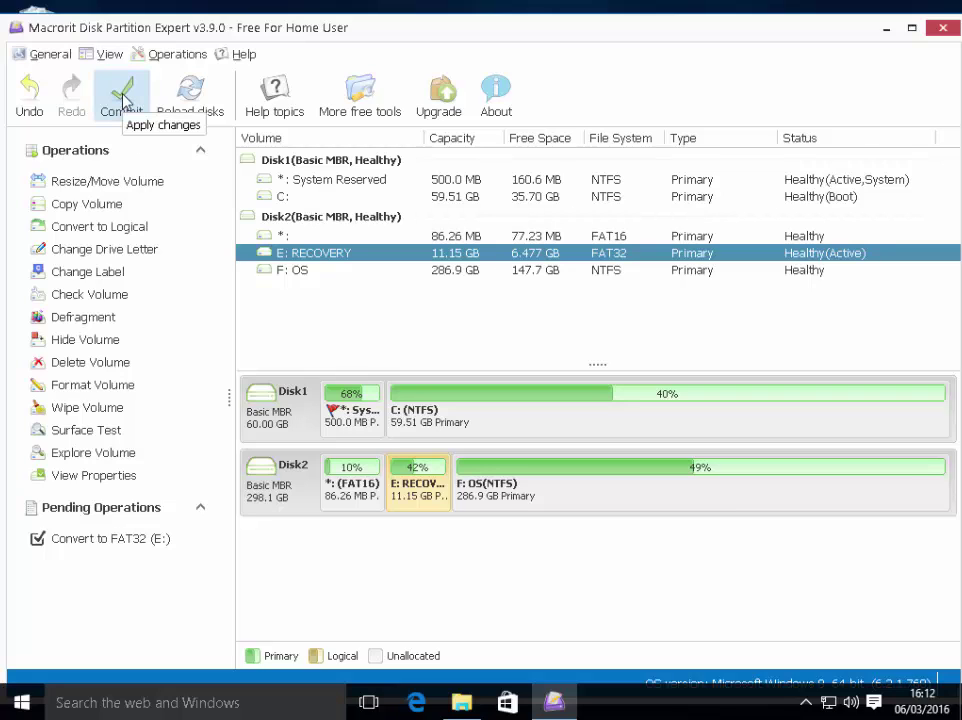
Step: Commit the pending FAT32 conversion of volume E: without shutting down the computer once it is applied
{"action": "left_click", "coordinate": [126, 100]}
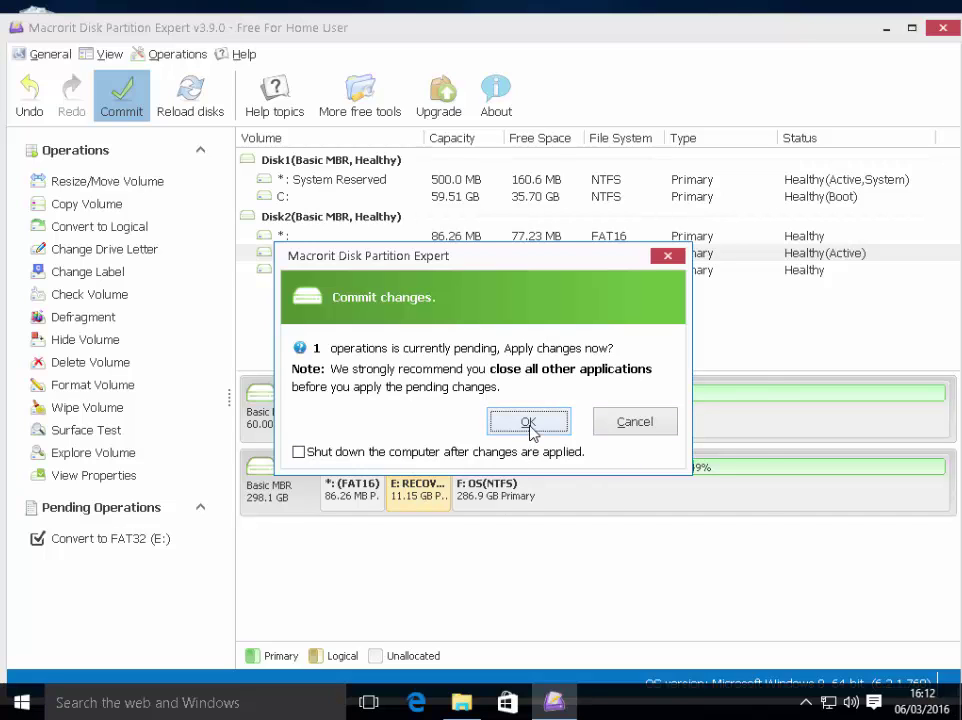
{"action": "left_click", "coordinate": [528, 422]}
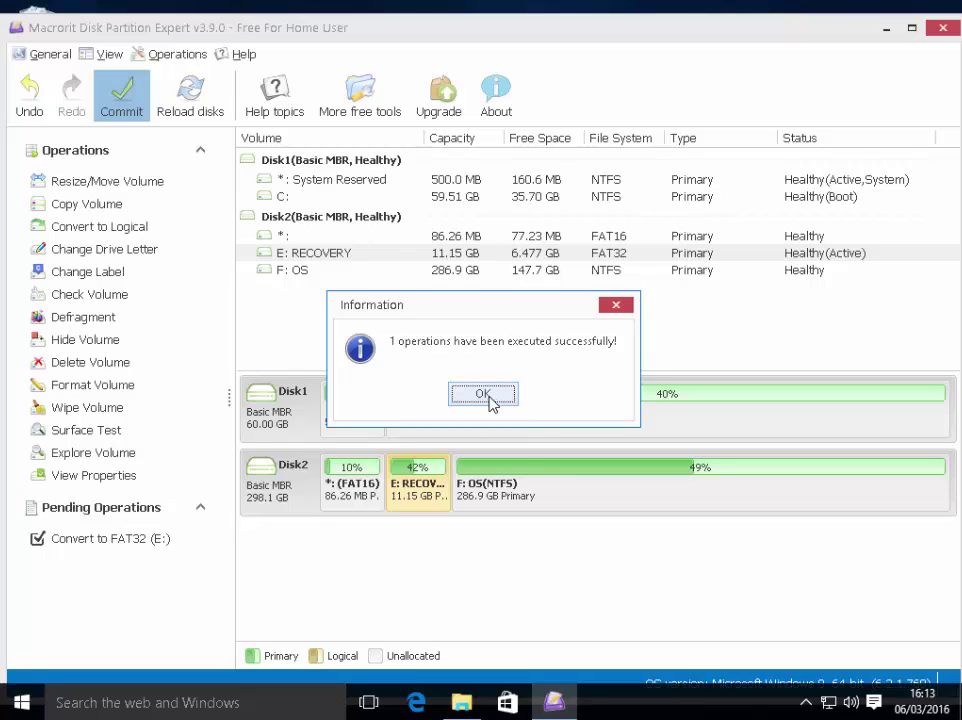
{"action": "left_click", "coordinate": [483, 394]}
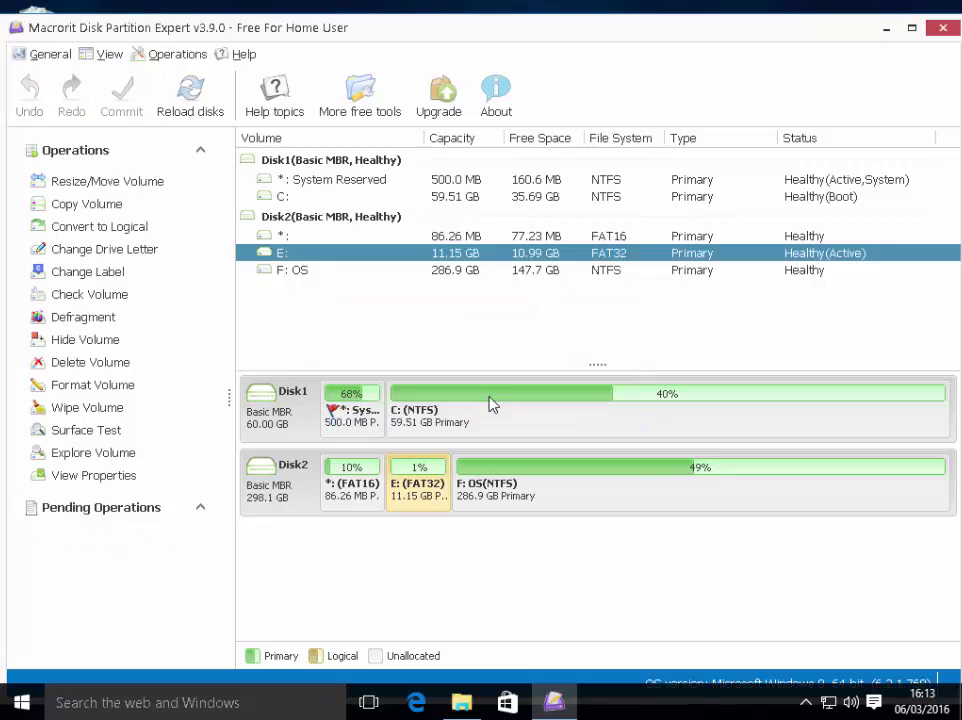
Step: Queue a quick format of the F: OS volume on Disk2 with the FAT32 file system, 64 K cluster size and no drive label
{"action": "left_click", "coordinate": [545, 488]}
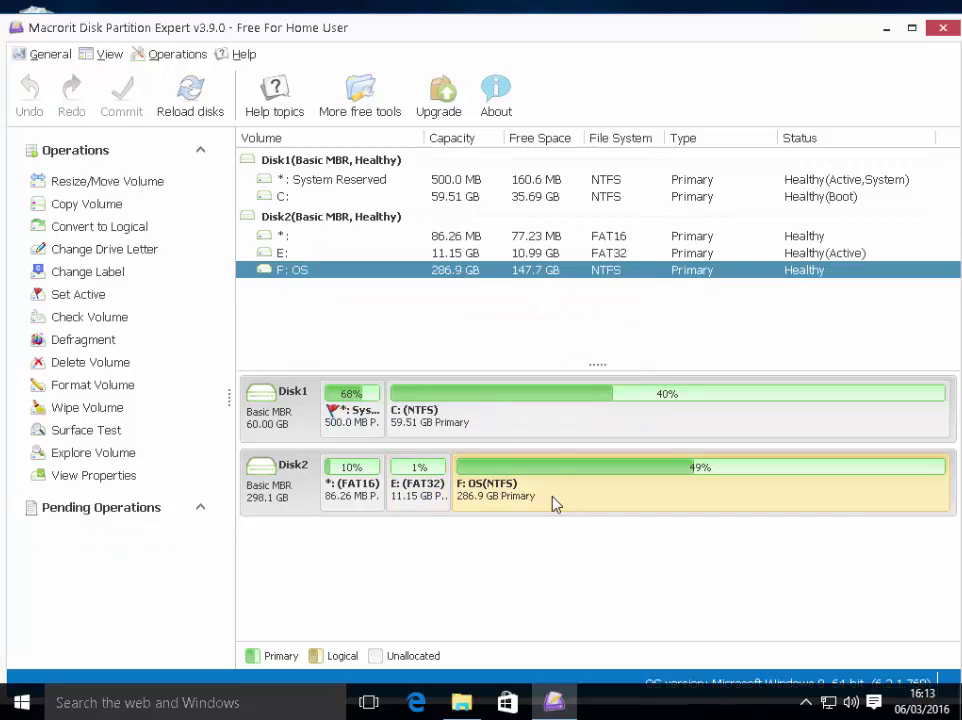
{"action": "right_click", "coordinate": [548, 492]}
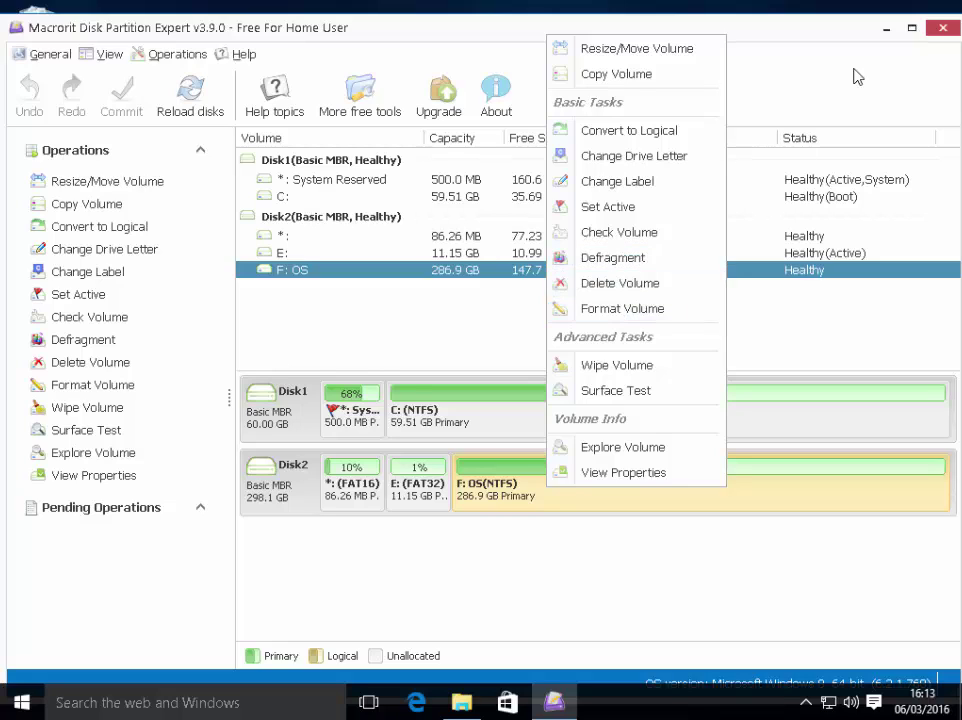
{"action": "right_click", "coordinate": [577, 478]}
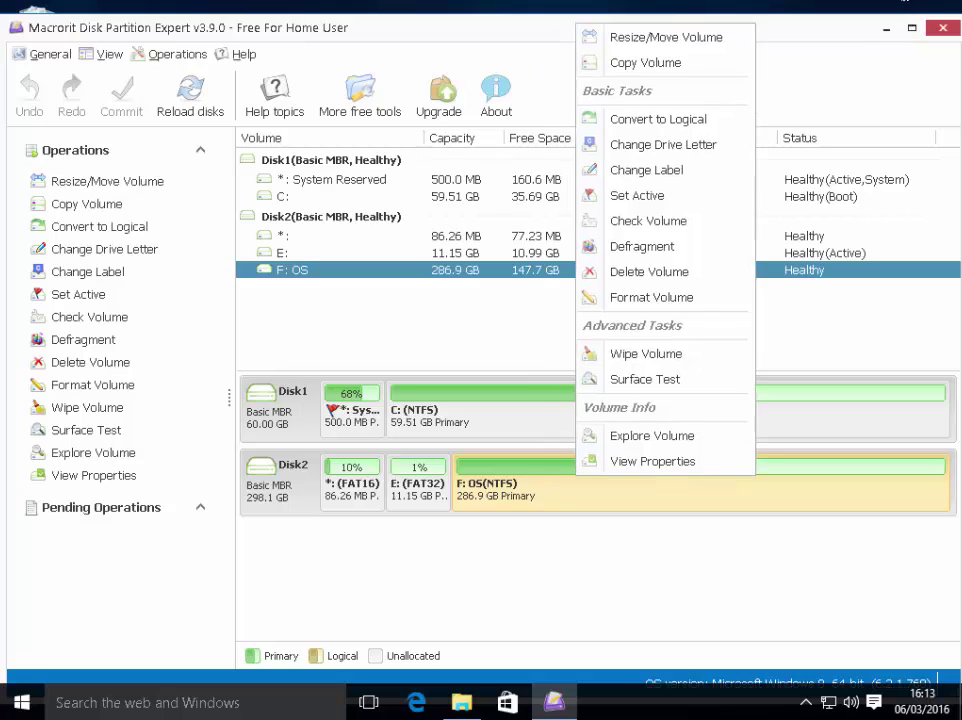
{"action": "left_click", "coordinate": [690, 299]}
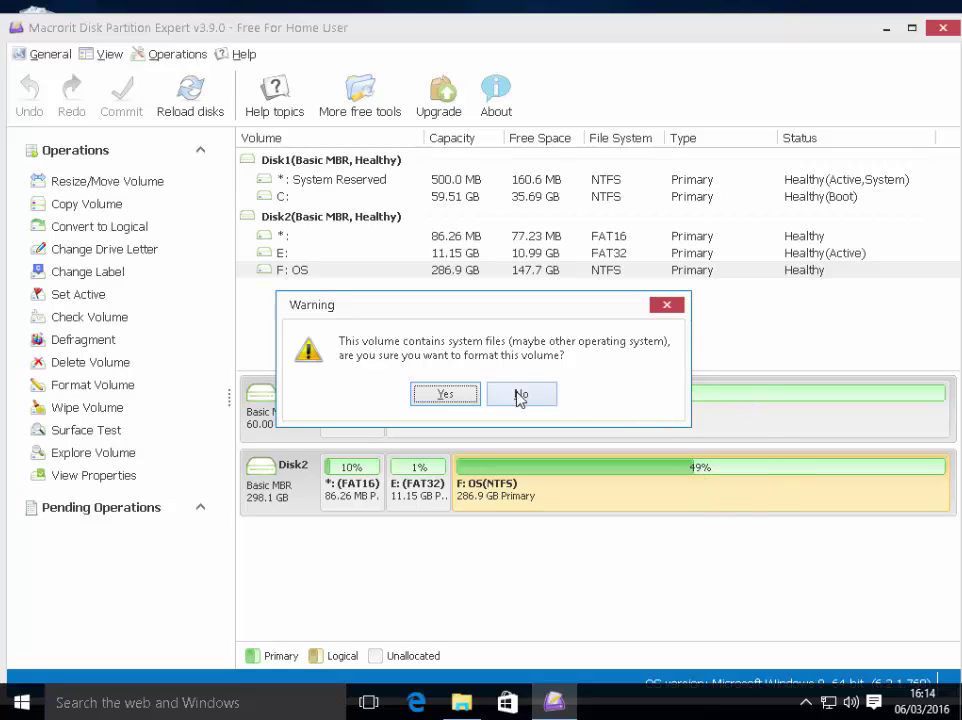
{"action": "left_click", "coordinate": [445, 395]}
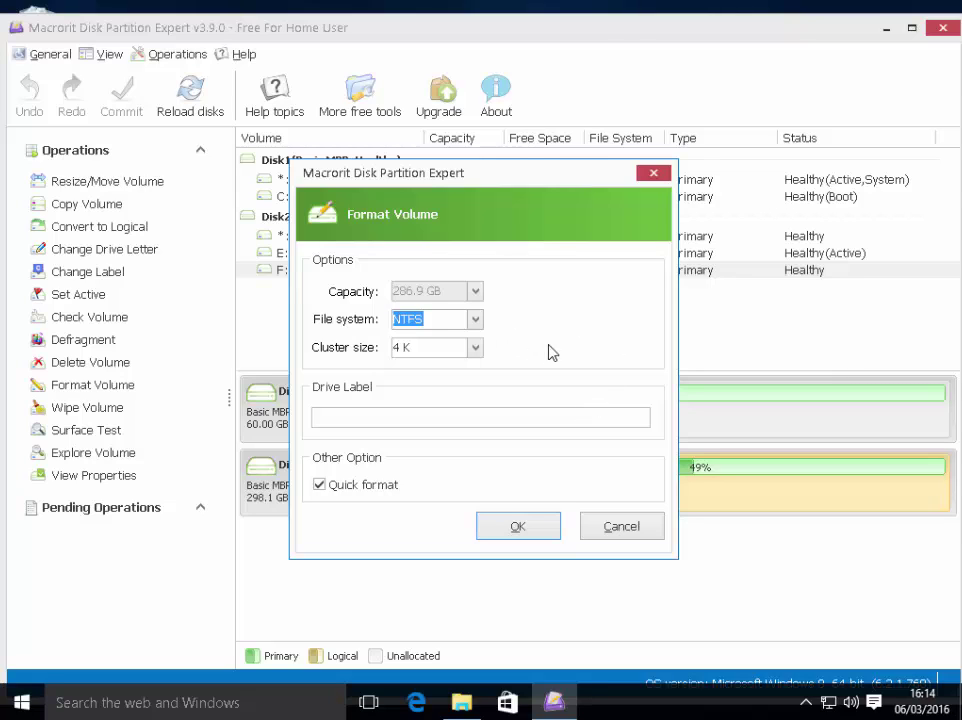
{"action": "left_click", "coordinate": [476, 320]}
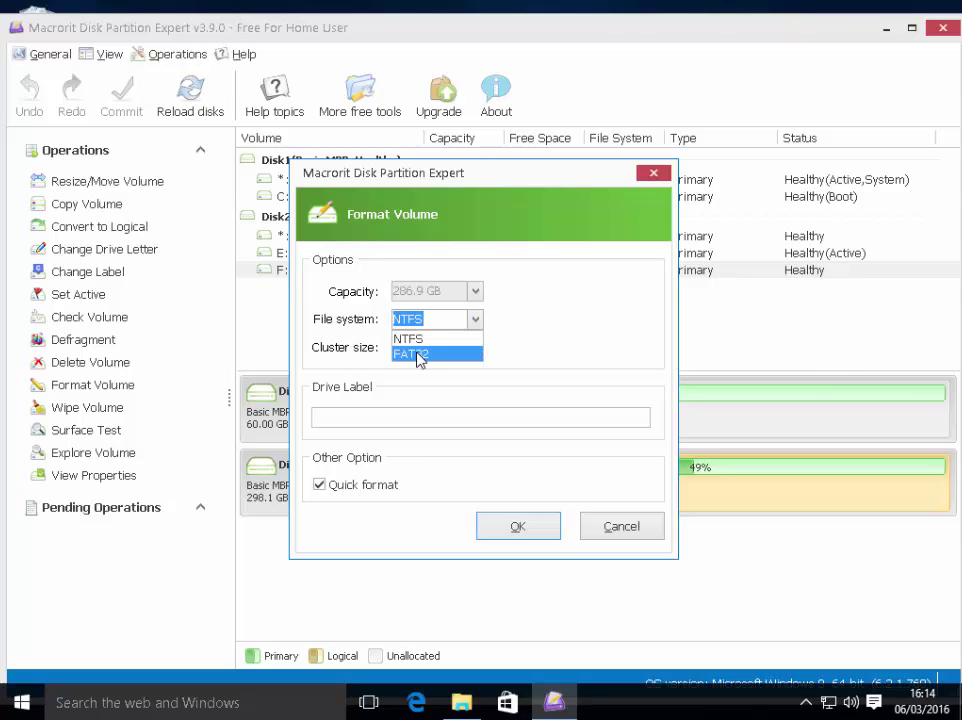
{"action": "left_click", "coordinate": [449, 355]}
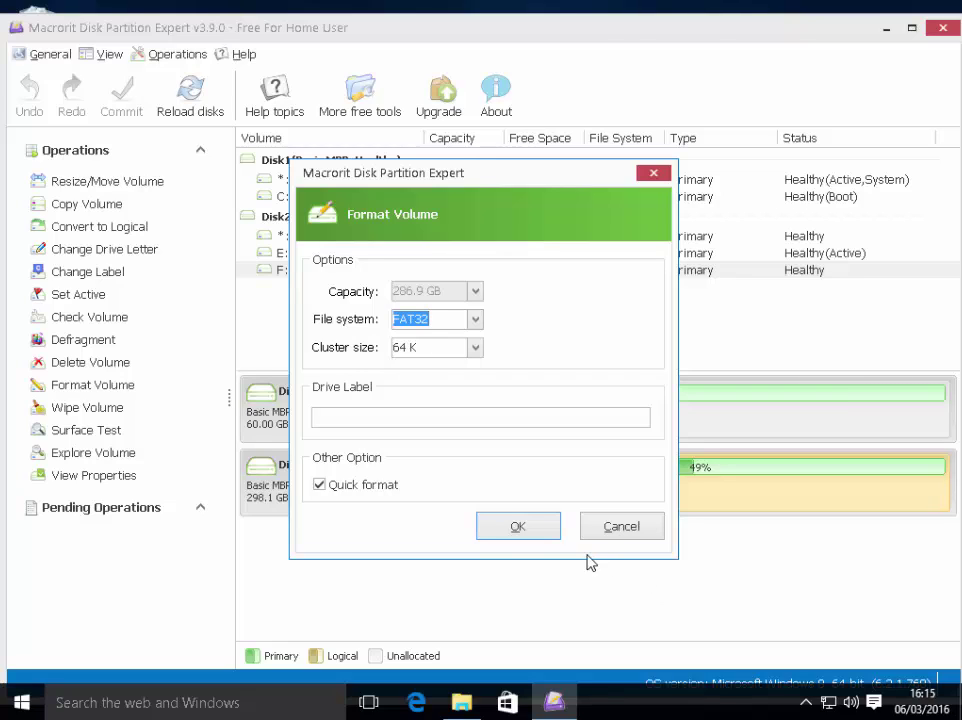
{"action": "left_click", "coordinate": [533, 532]}
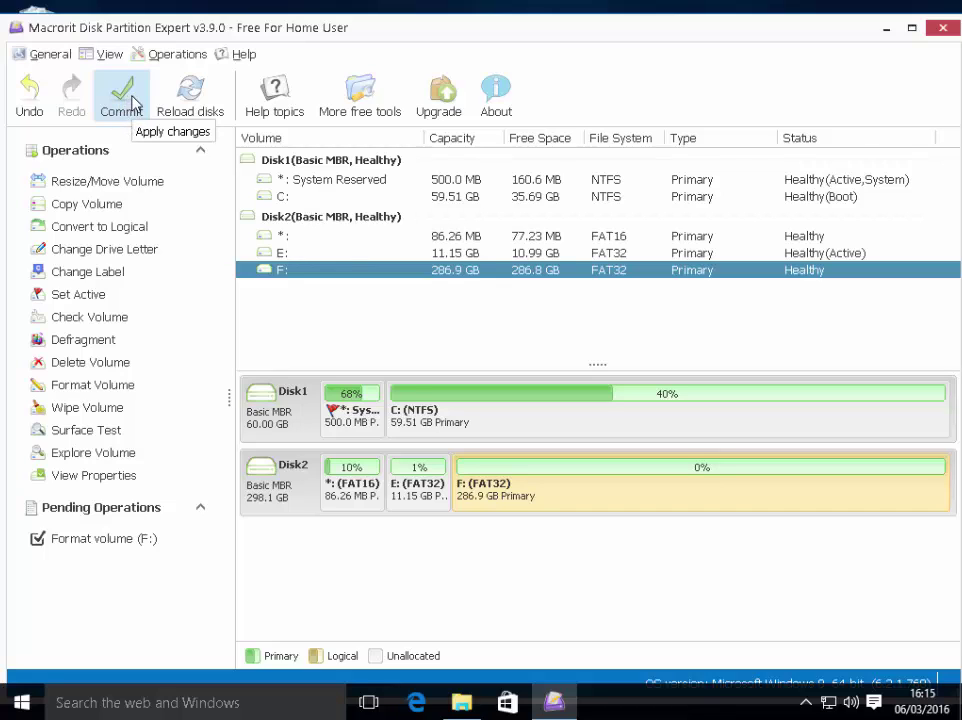
Step: Commit the pending format of volume F: and dismiss the completion message
{"action": "left_click", "coordinate": [124, 96]}
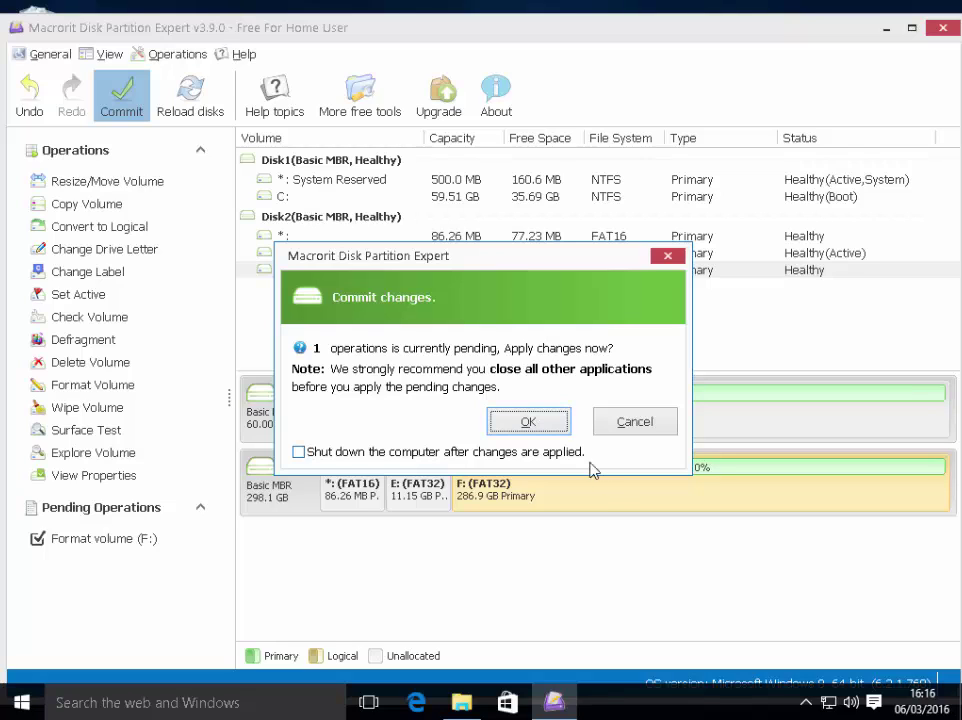
{"action": "left_click", "coordinate": [528, 422]}
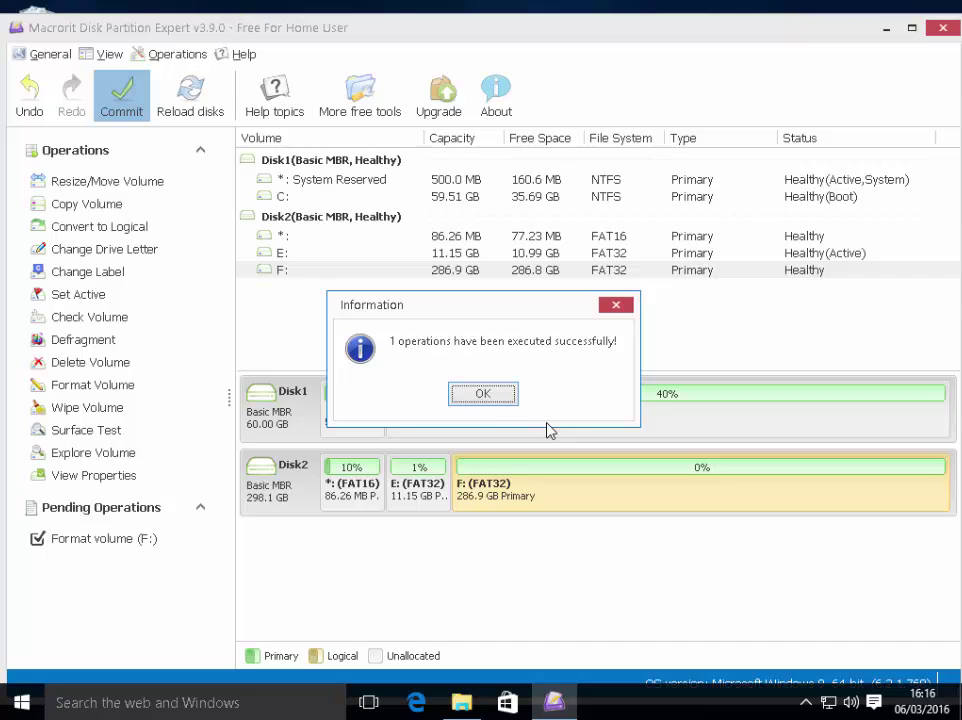
{"action": "left_click", "coordinate": [484, 396]}
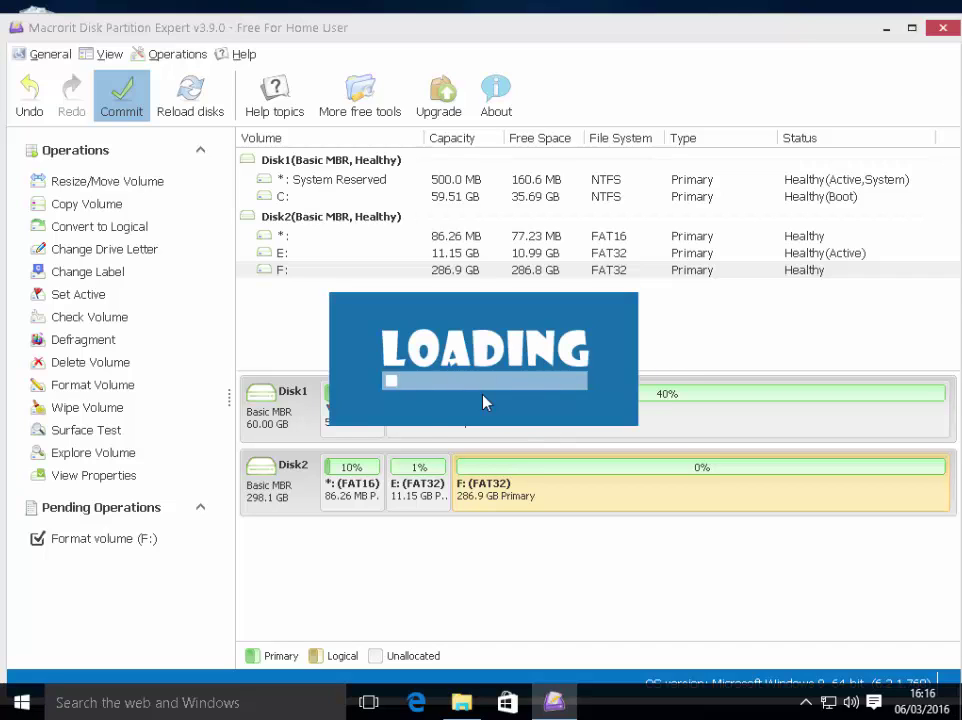